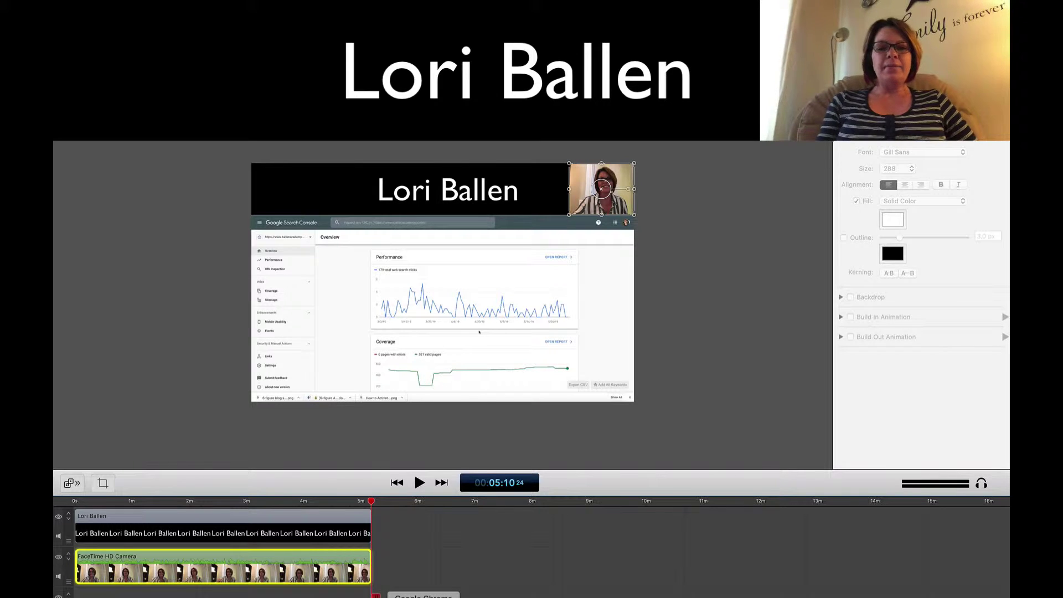
# - Bring the Chrome window with GetResponse's 'Well done!' sent-message page to the front
pyautogui.click(424, 597)
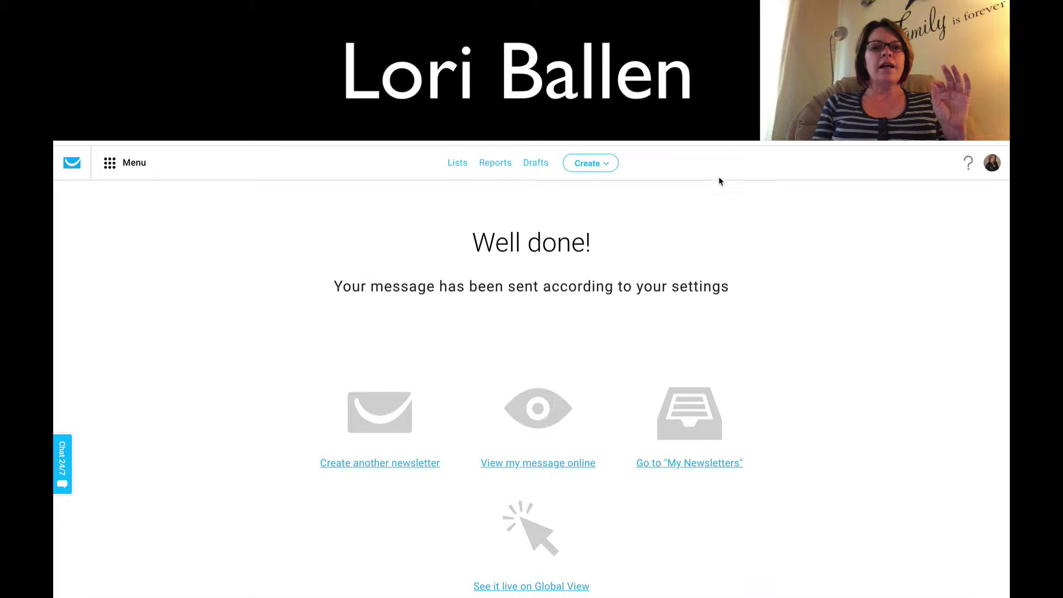
# - Dismiss the recorder's menu and start a new webinar from GetResponse's Webinars section
pyautogui.click(677, 133)
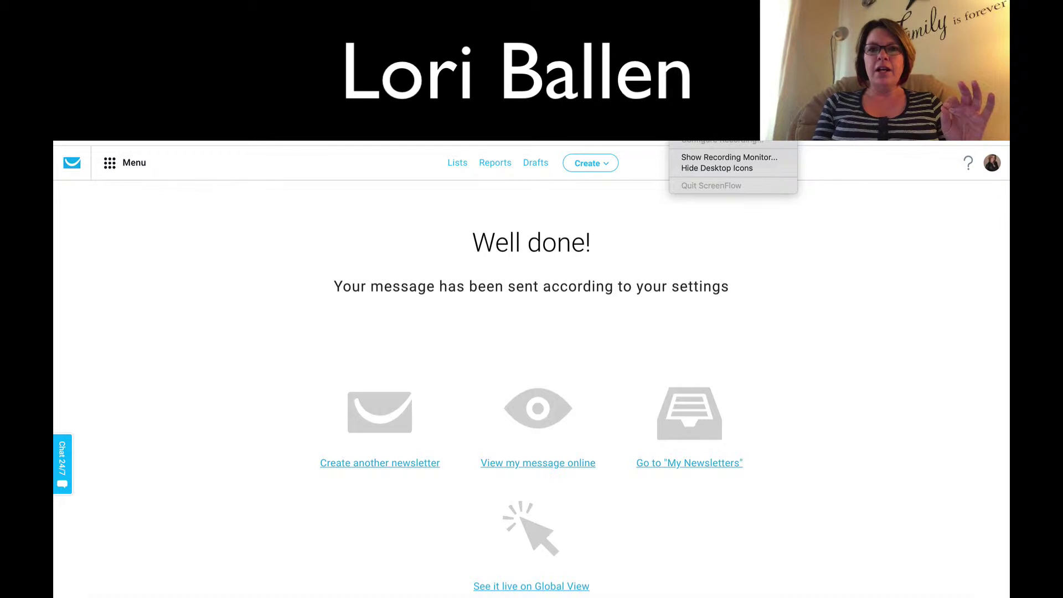
pyautogui.click(795, 353)
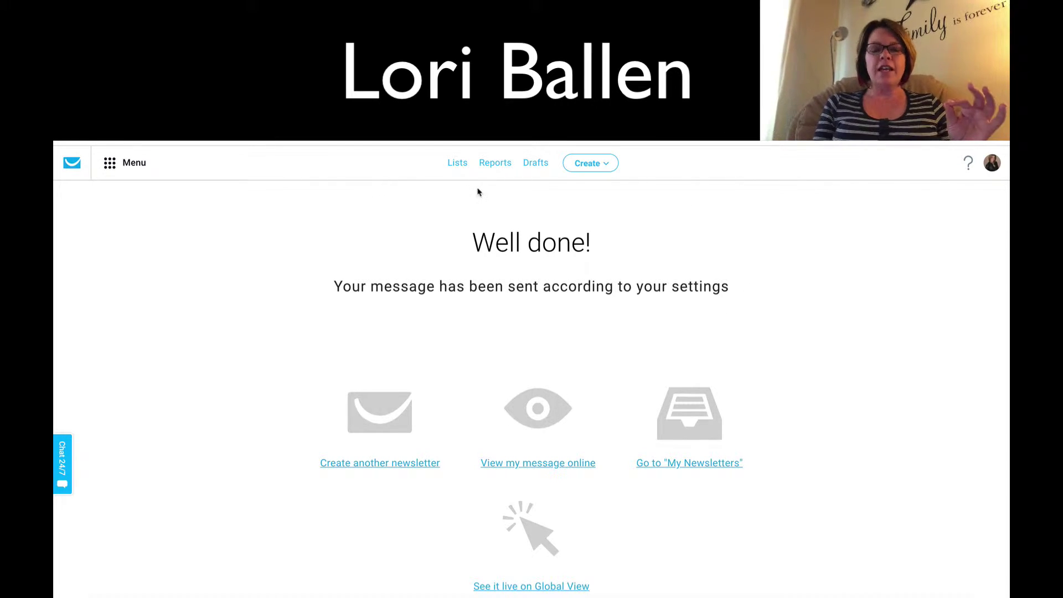
pyautogui.click(114, 167)
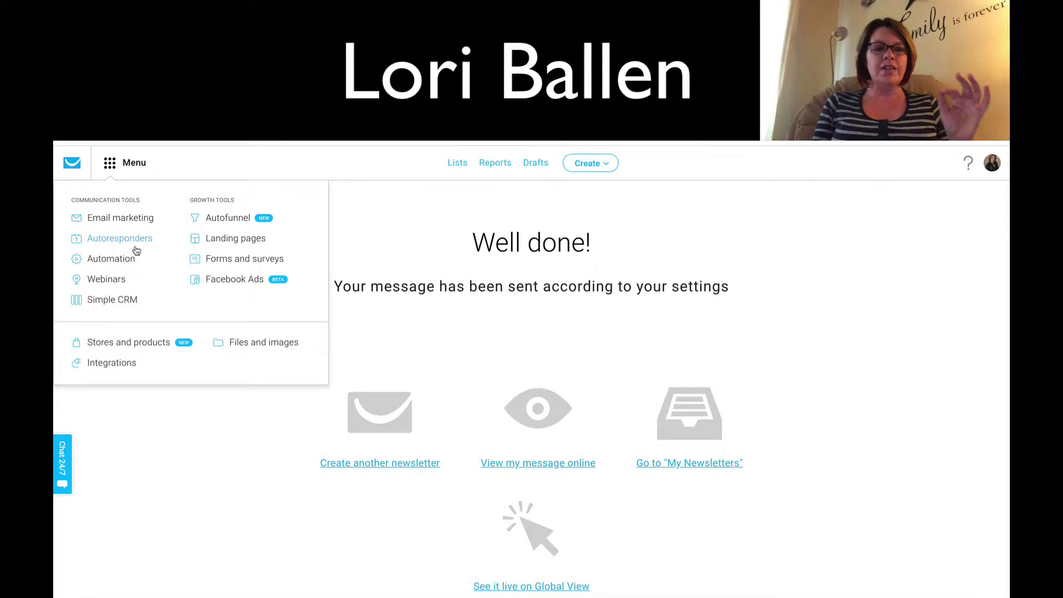
pyautogui.click(119, 281)
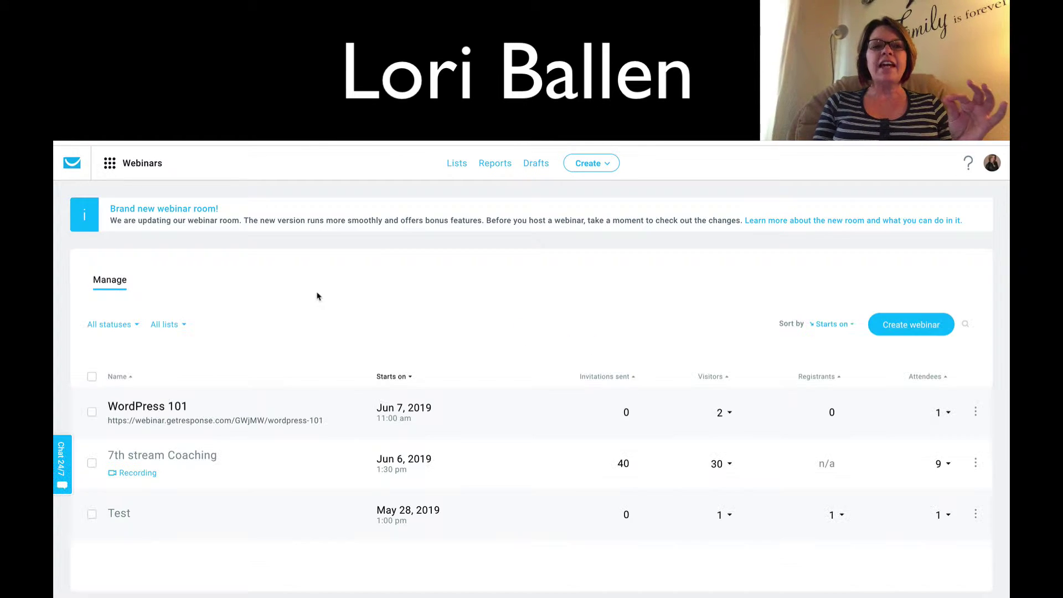
pyautogui.scroll(-1, 366, 296)
pyautogui.click(896, 310)
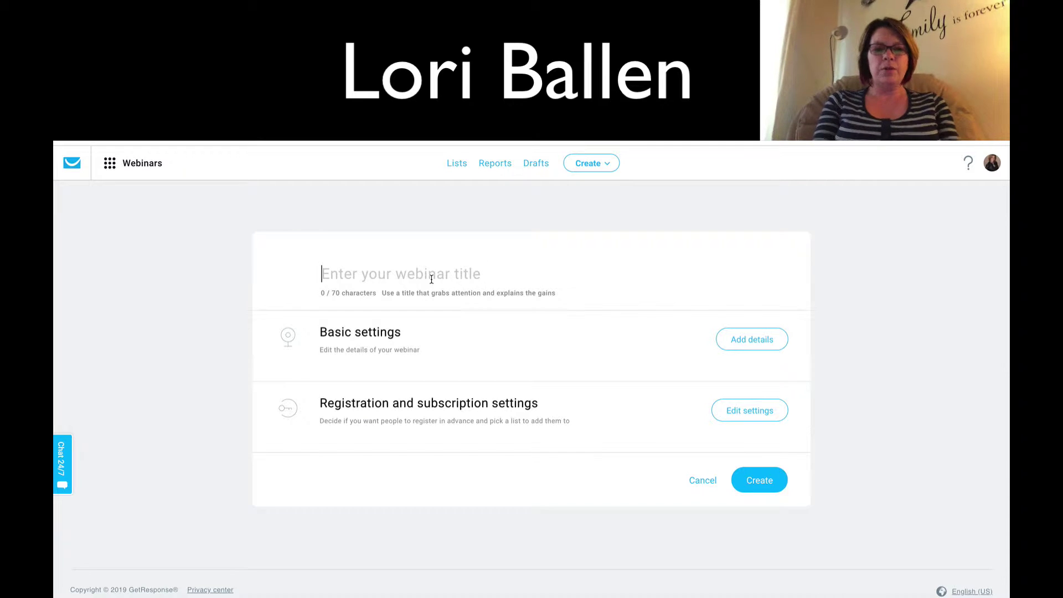
# - Title the webinar 'Test' and expand its basic settings
pyautogui.write('Test')
pyautogui.click(755, 344)
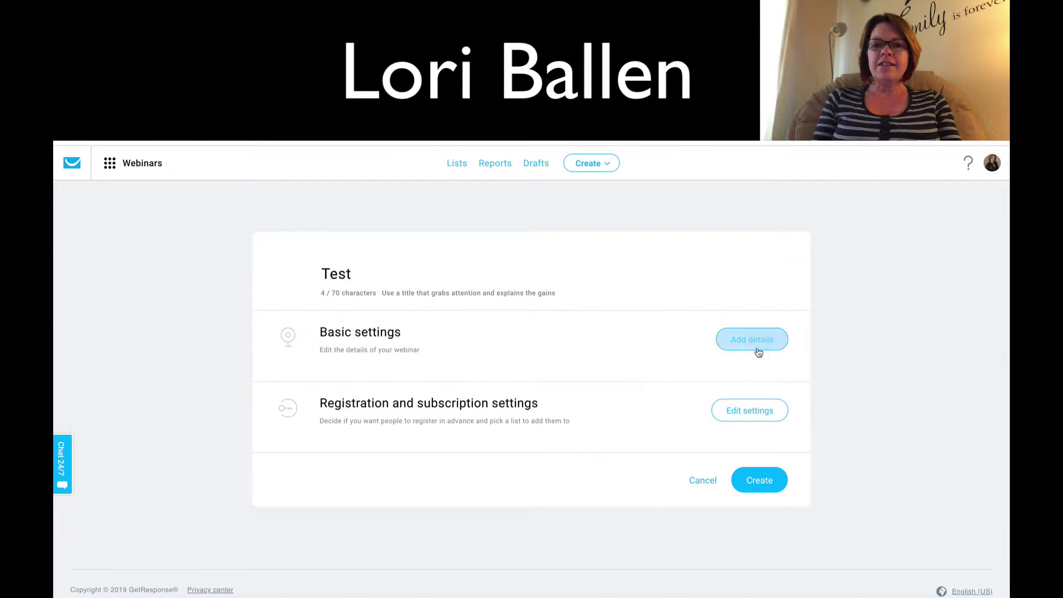
pyautogui.scroll(-4, 504, 379)
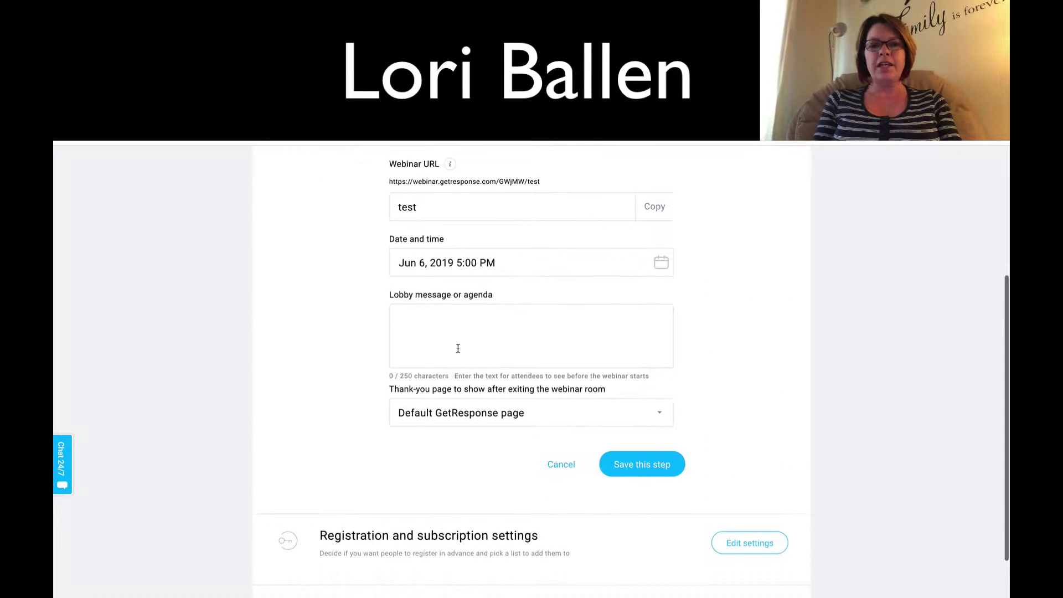
pyautogui.click(458, 348)
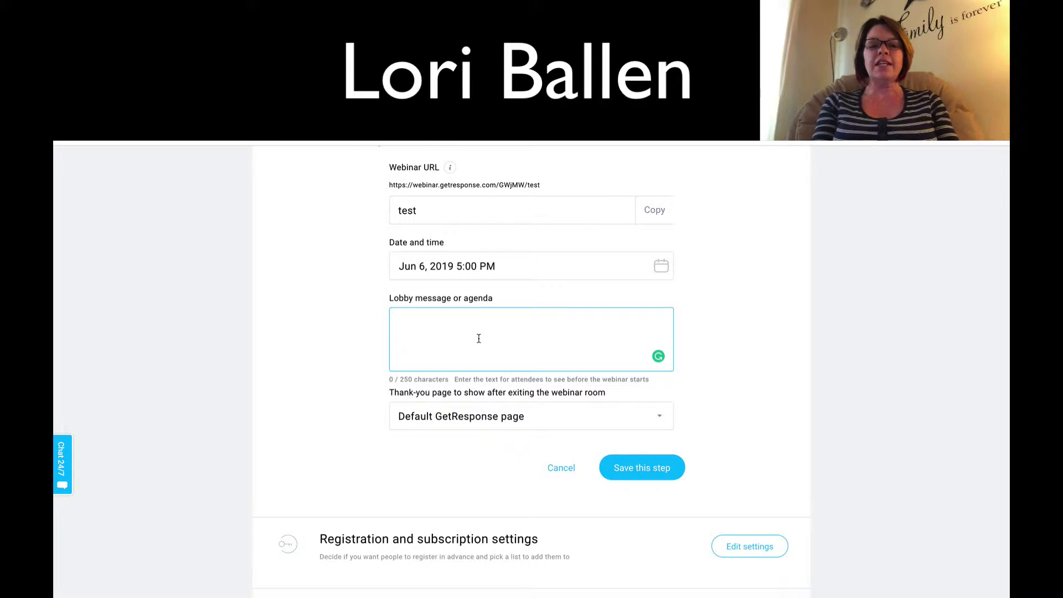
pyautogui.write('Free trial ')
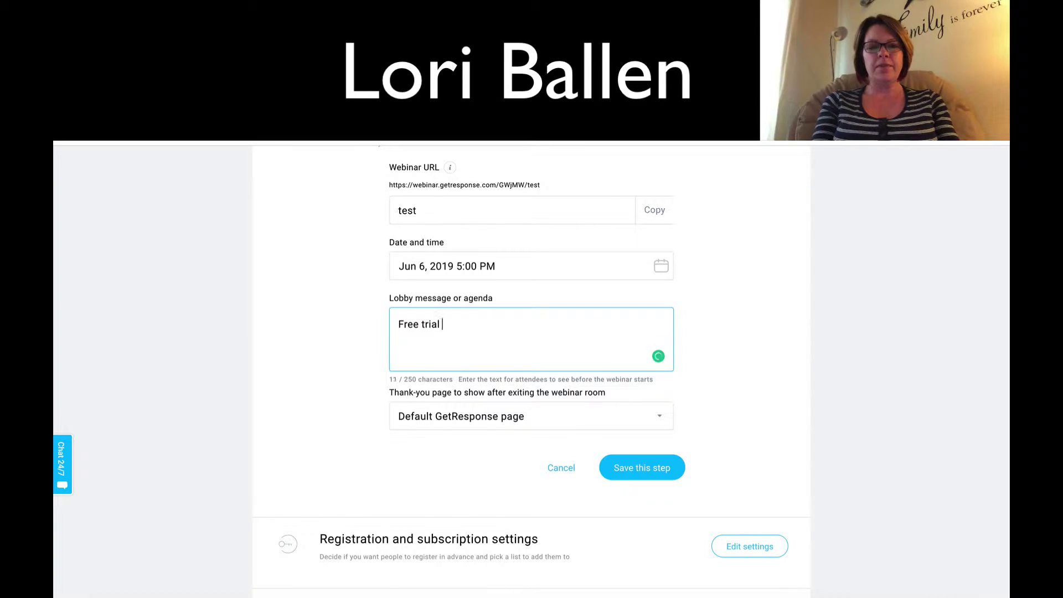
pyautogui.write('is')
pyautogui.press('BackSpace')
pyautogui.press('BackSpace')
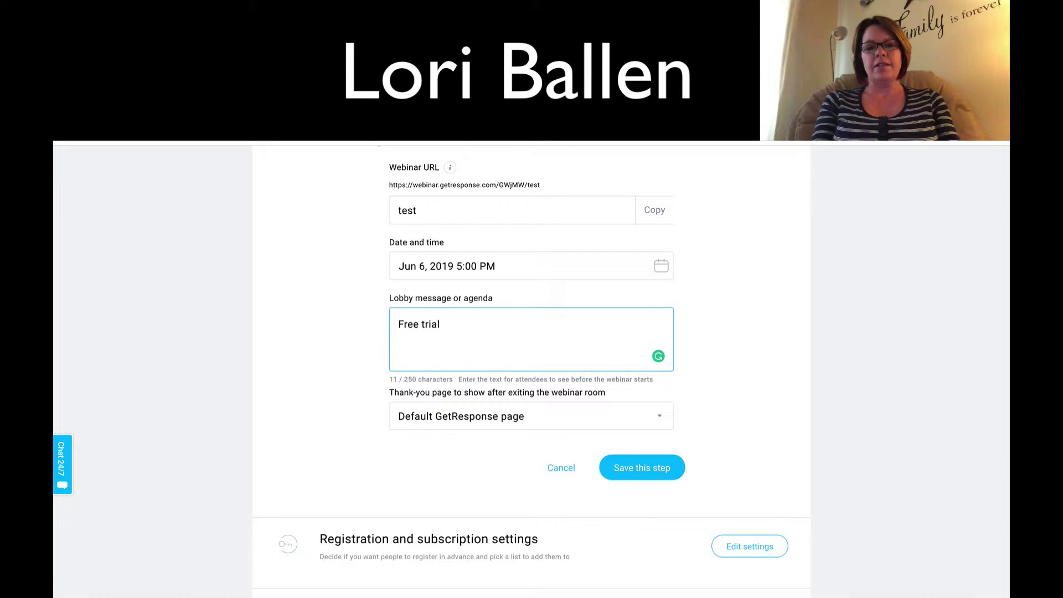
pyautogui.write('https://www.l')
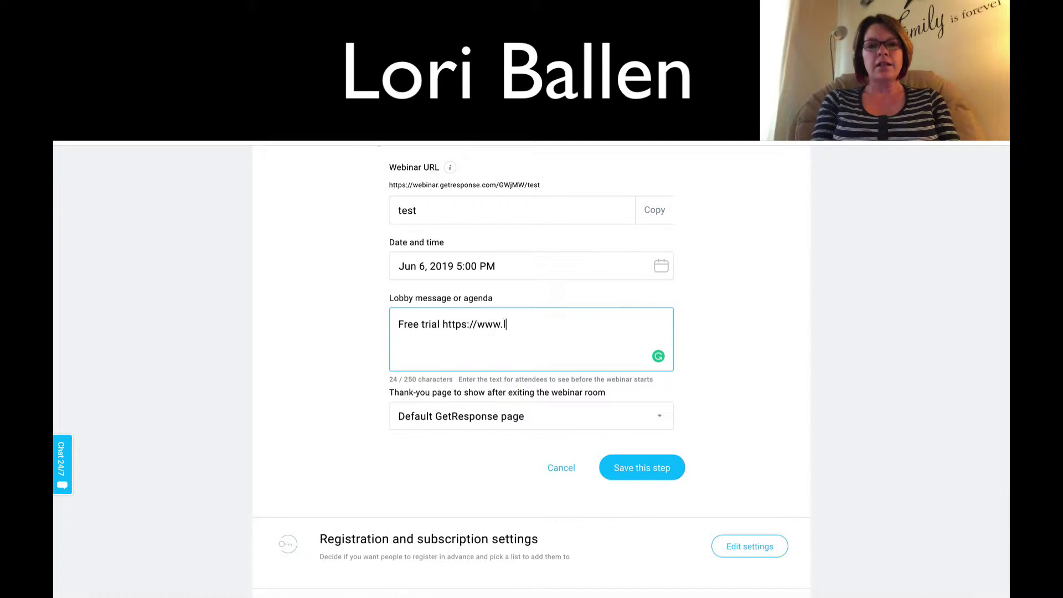
pyautogui.write('sitings')
pyautogui.press('BackSpace')
pyautogui.press('BackSpace')
pyautogui.press('BackSpace')
pyautogui.press('BackSpace')
pyautogui.press('BackSpace')
pyautogui.press('BackSpace')
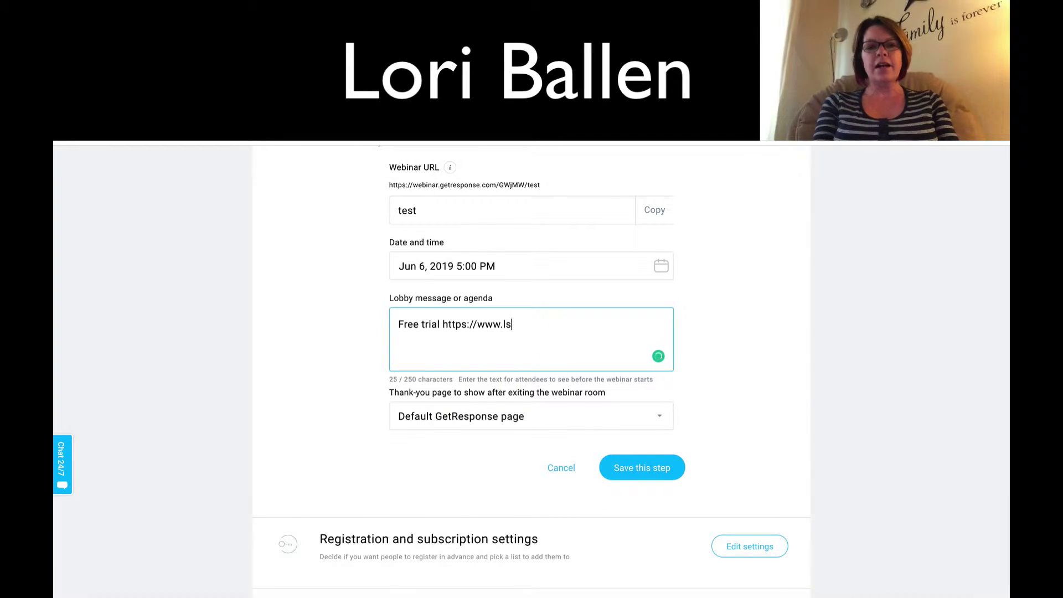
pyautogui.press('BackSpace')
pyautogui.write('istingstoleads')
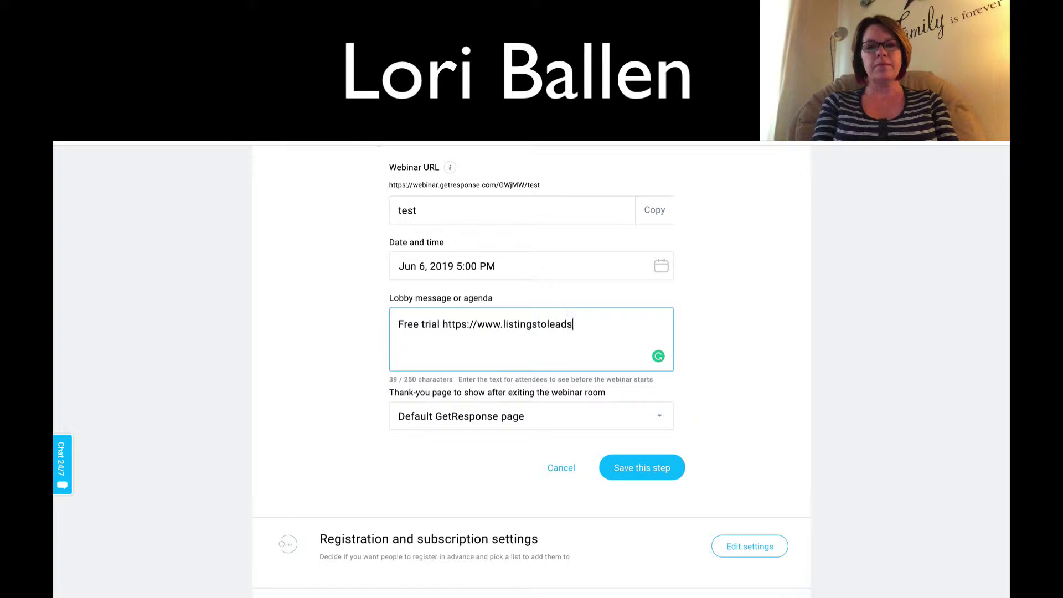
pyautogui.write('.com')
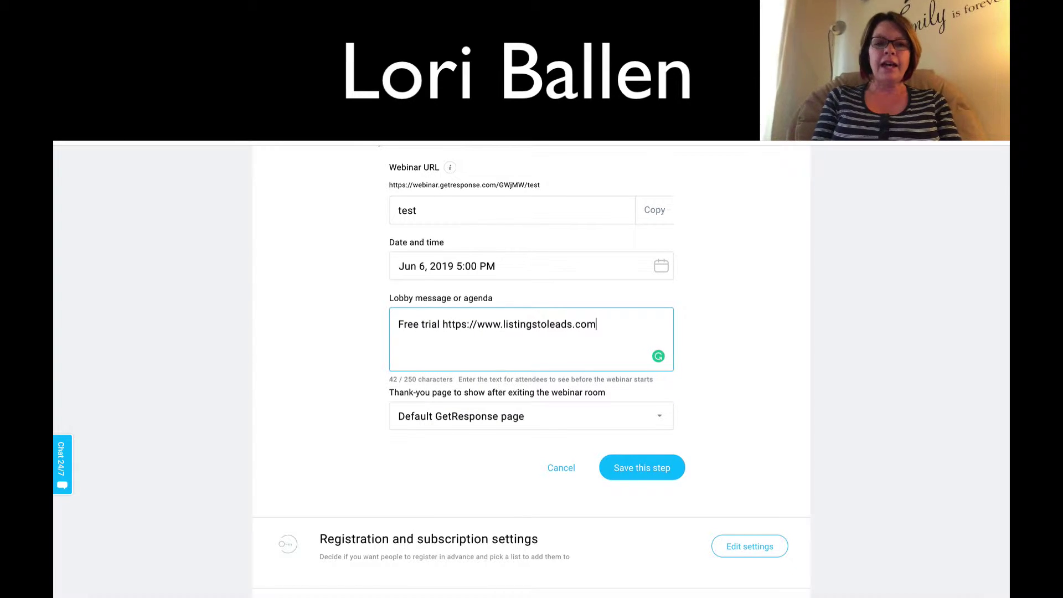
pyautogui.scroll(-3, 432, 393)
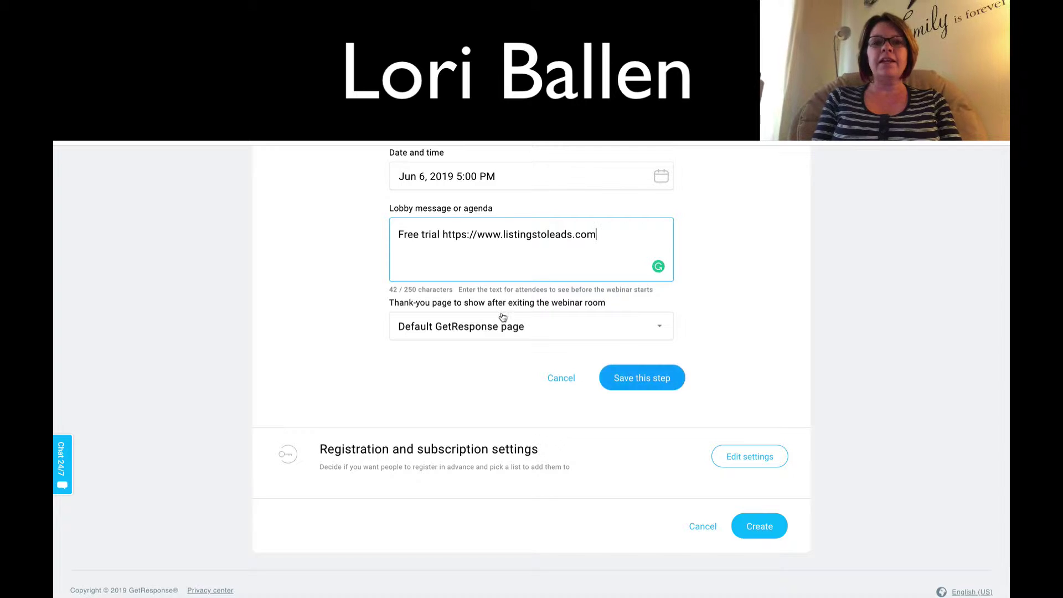
# - Keep Default GetResponse page as the thank-you page and save the basic settings
pyautogui.click(503, 327)
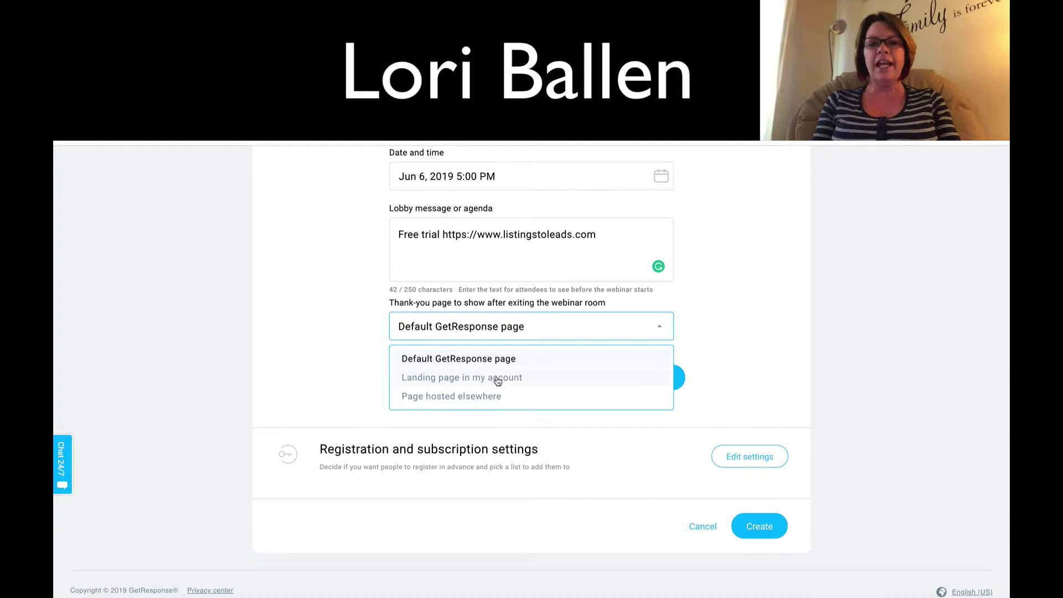
pyautogui.click(463, 397)
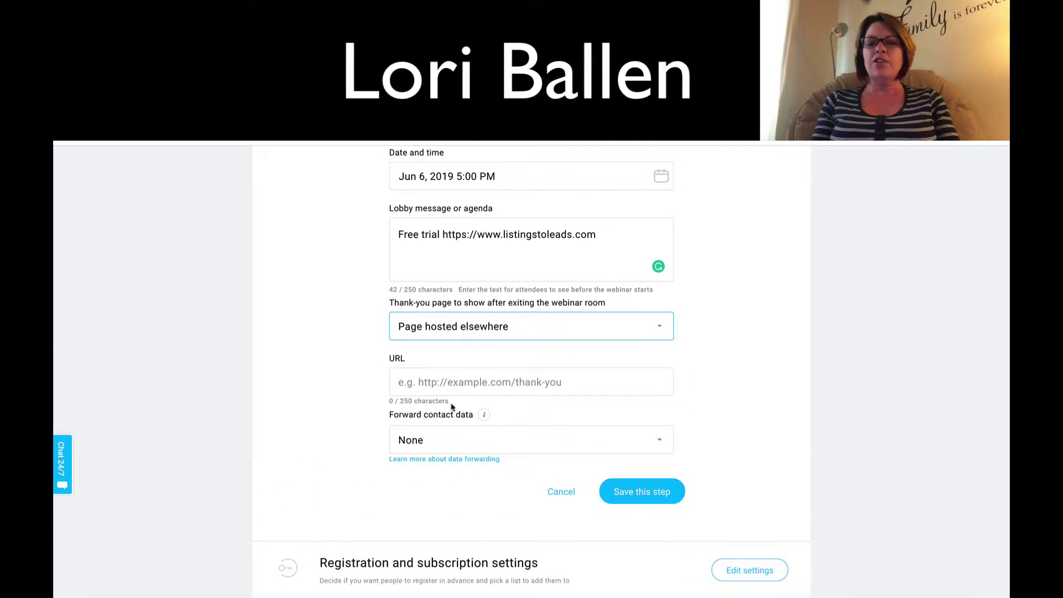
pyautogui.scroll(-1, 443, 412)
pyautogui.click(445, 331)
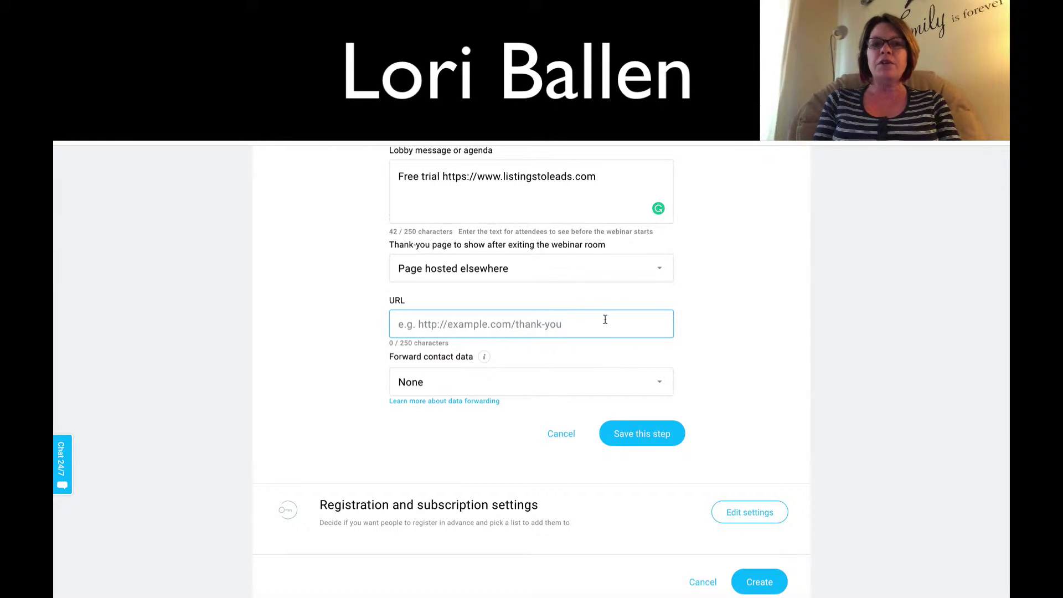
pyautogui.scroll(-1, 567, 309)
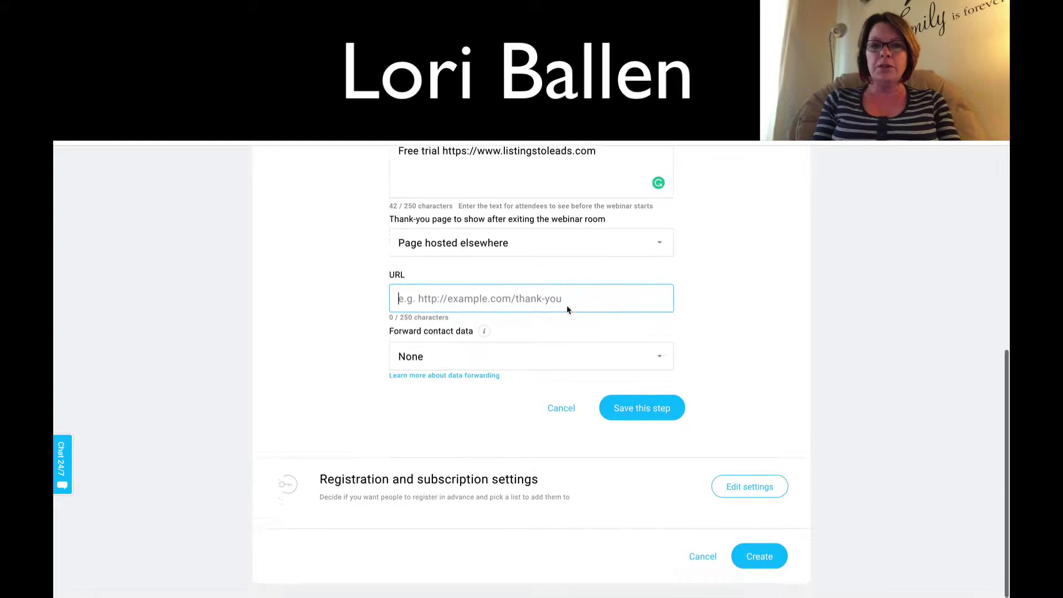
pyautogui.click(533, 255)
pyautogui.click(538, 240)
pyautogui.click(511, 273)
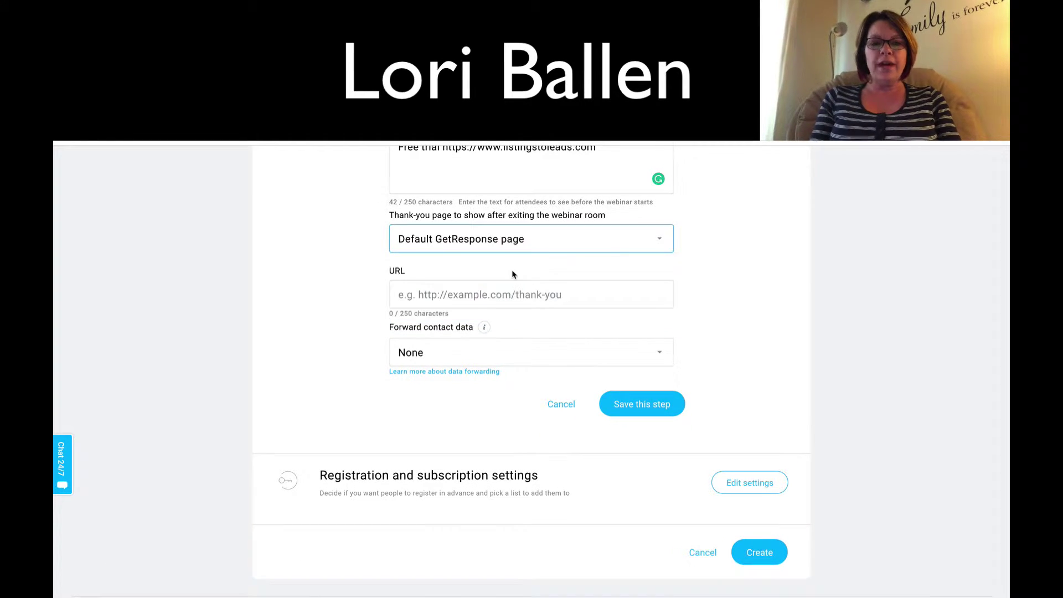
pyautogui.click(644, 382)
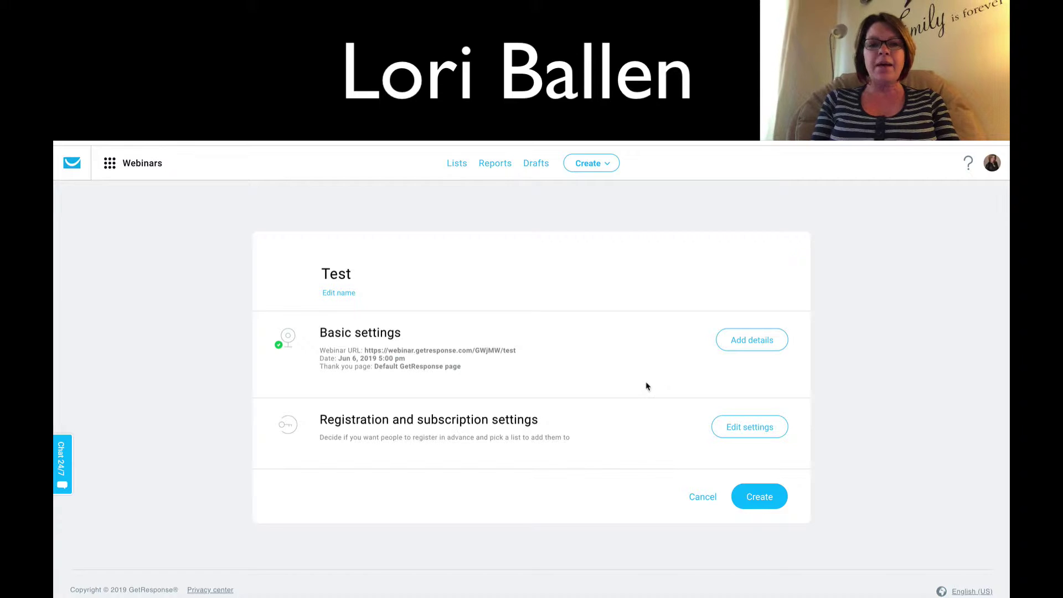
# - Open registration settings and send registrants to the 7th_stream_coaching list
pyautogui.click(753, 432)
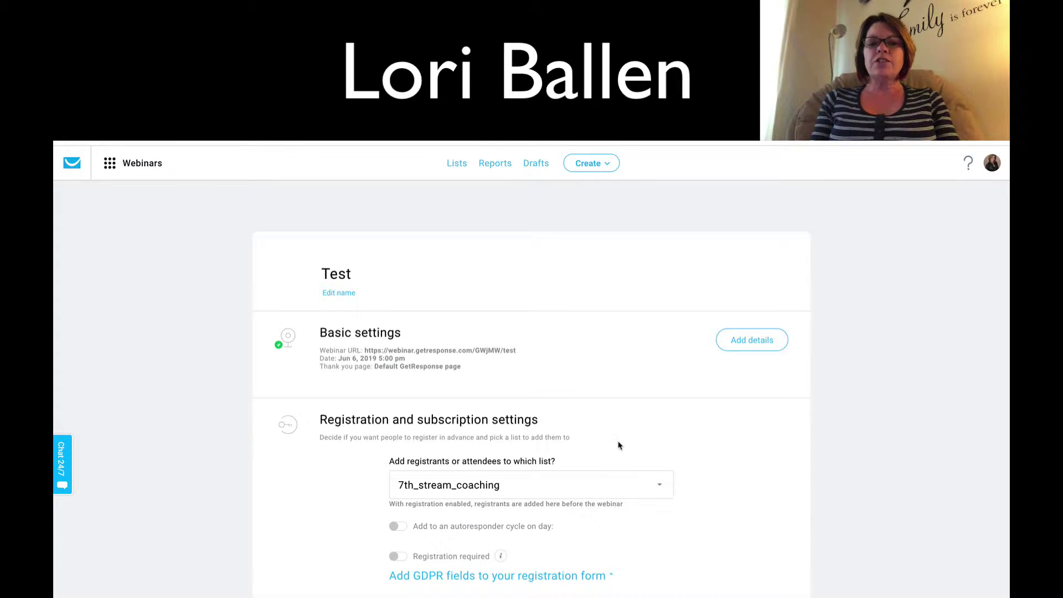
pyautogui.scroll(-3, 619, 445)
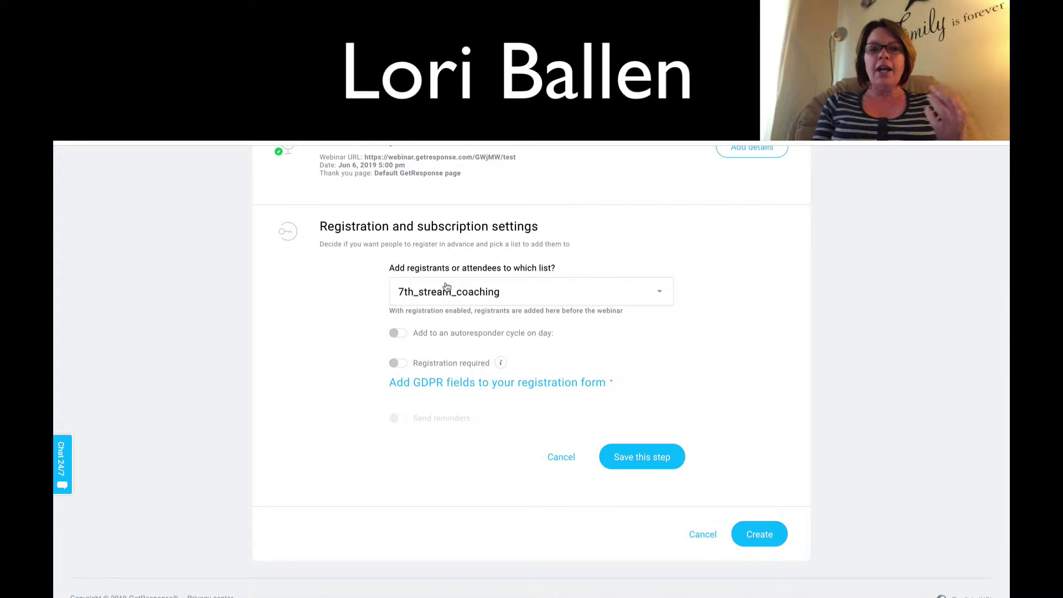
pyautogui.click(504, 298)
pyautogui.click(475, 355)
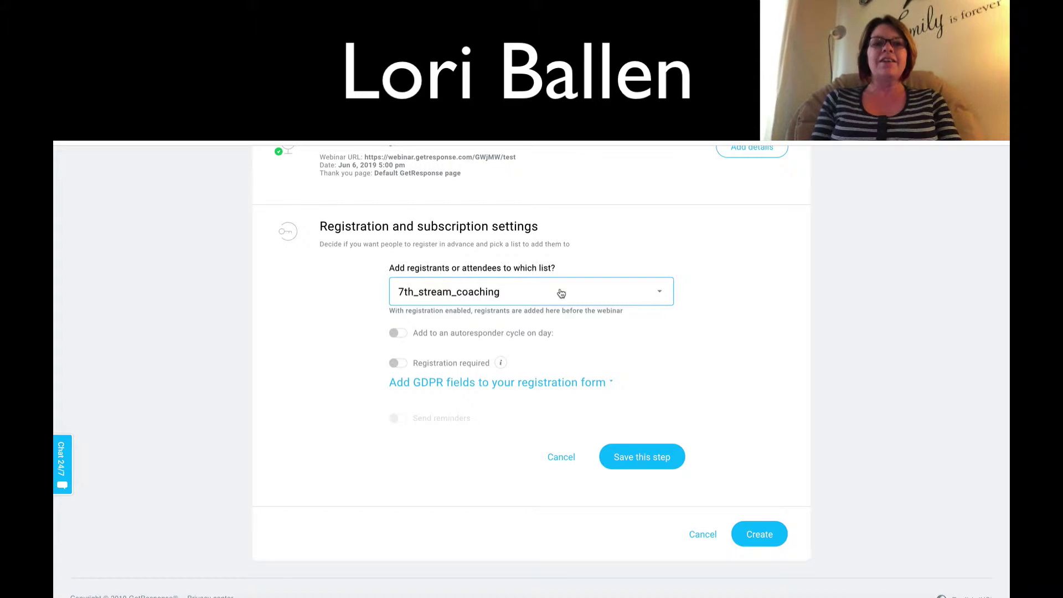
pyautogui.scroll(-1, 560, 293)
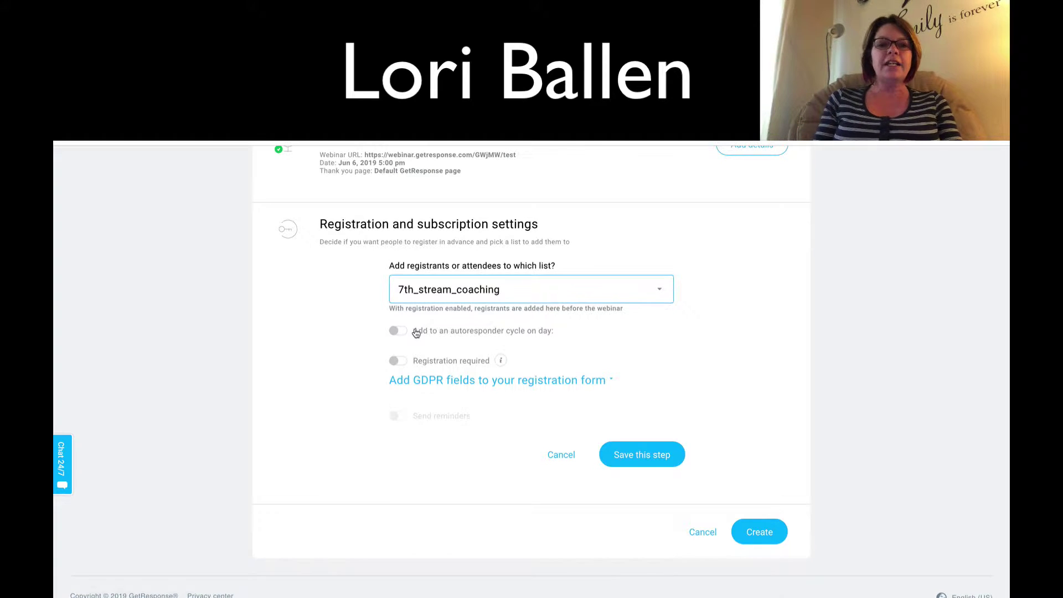
pyautogui.scroll(-1, 398, 335)
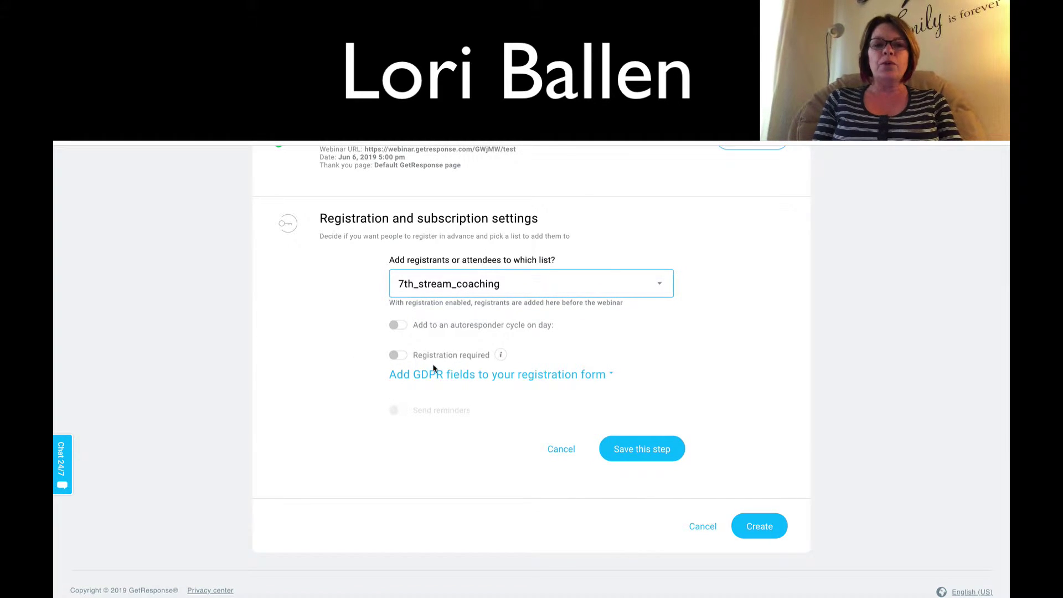
pyautogui.moveTo(500, 357)
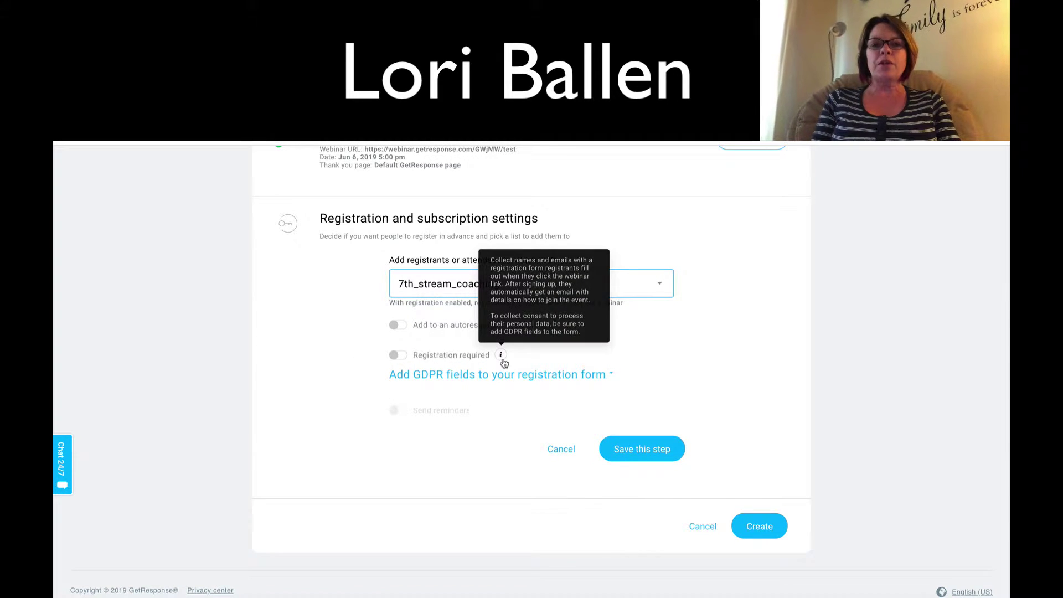
pyautogui.click(402, 358)
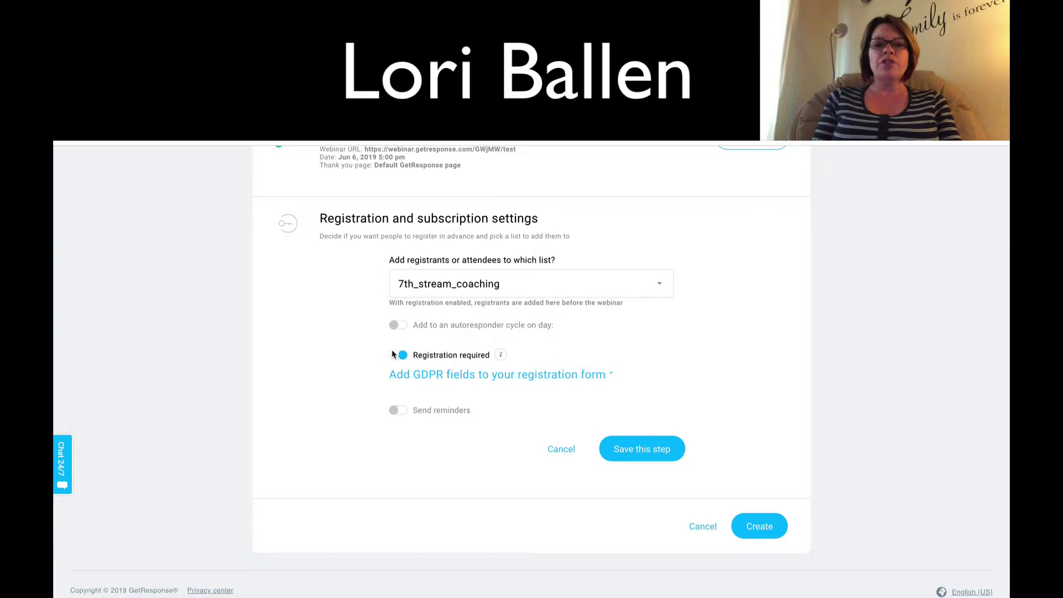
pyautogui.click(401, 356)
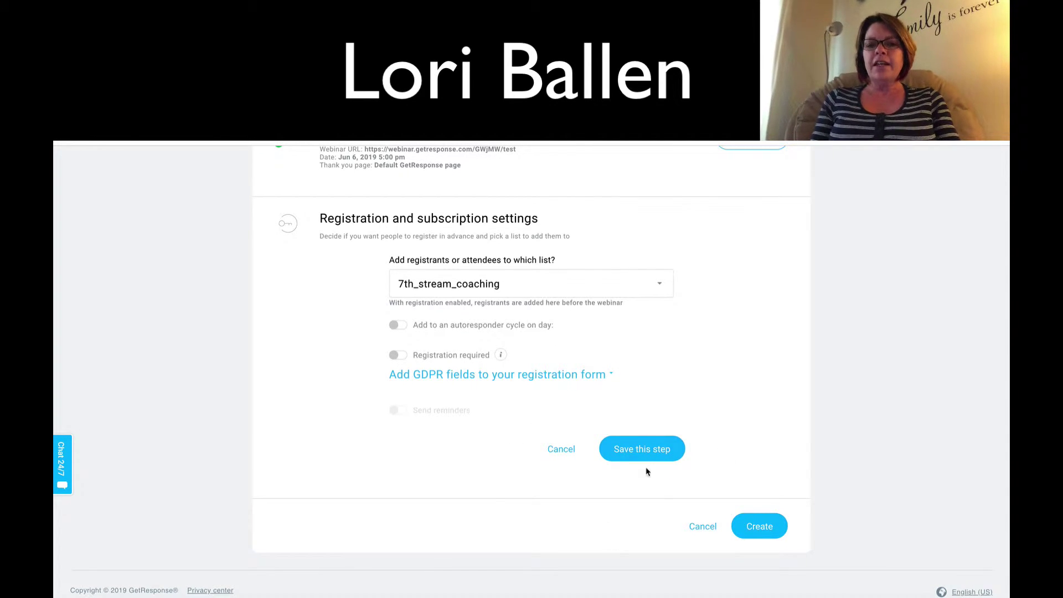
# - Move the webinar date to June 13, 2019 and create the scheduled webinar
pyautogui.click(757, 530)
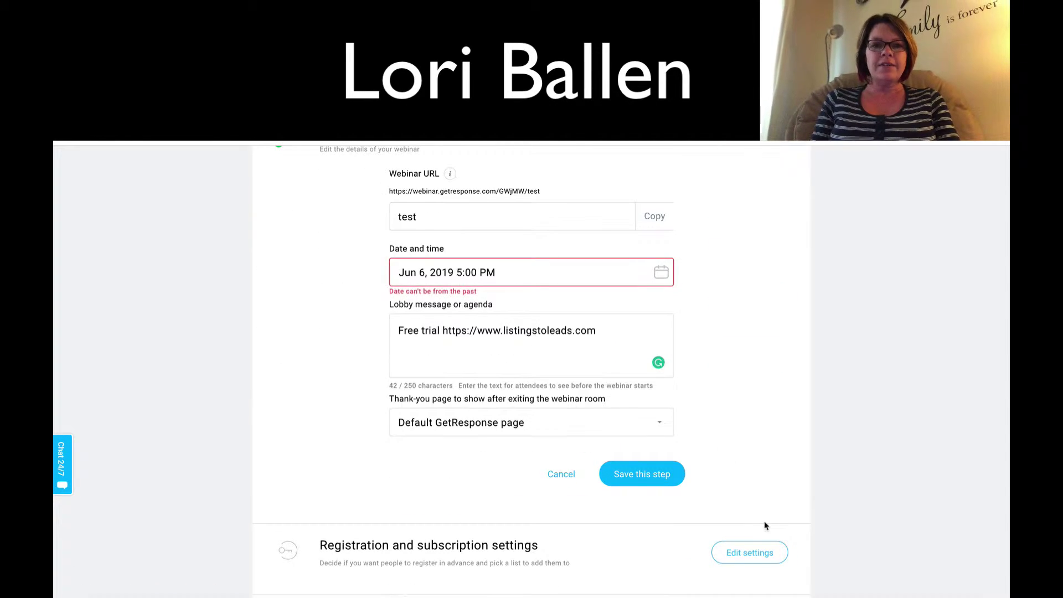
pyautogui.click(540, 252)
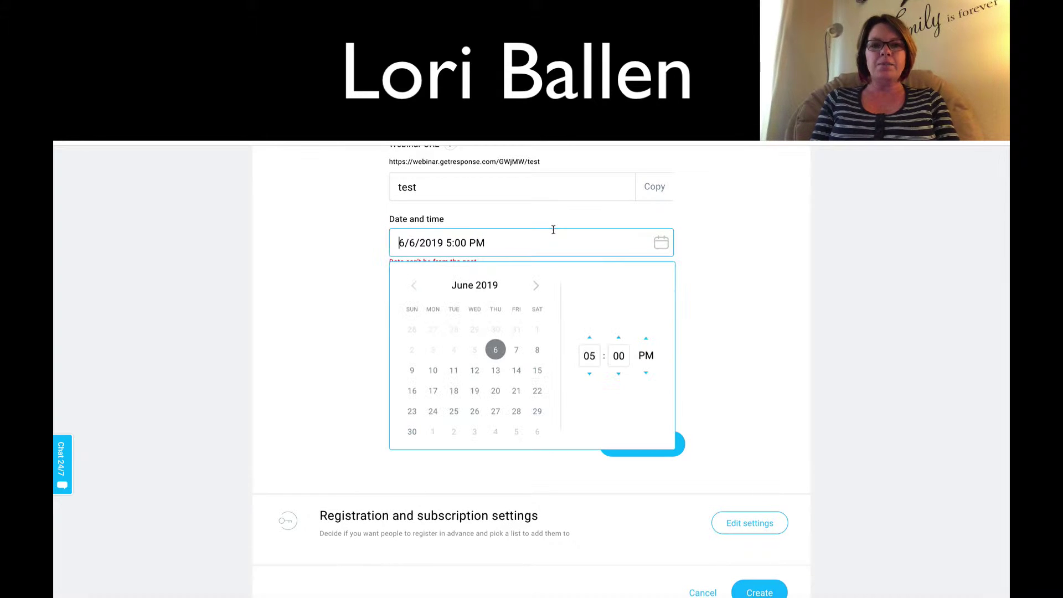
pyautogui.click(496, 370)
pyautogui.click(729, 374)
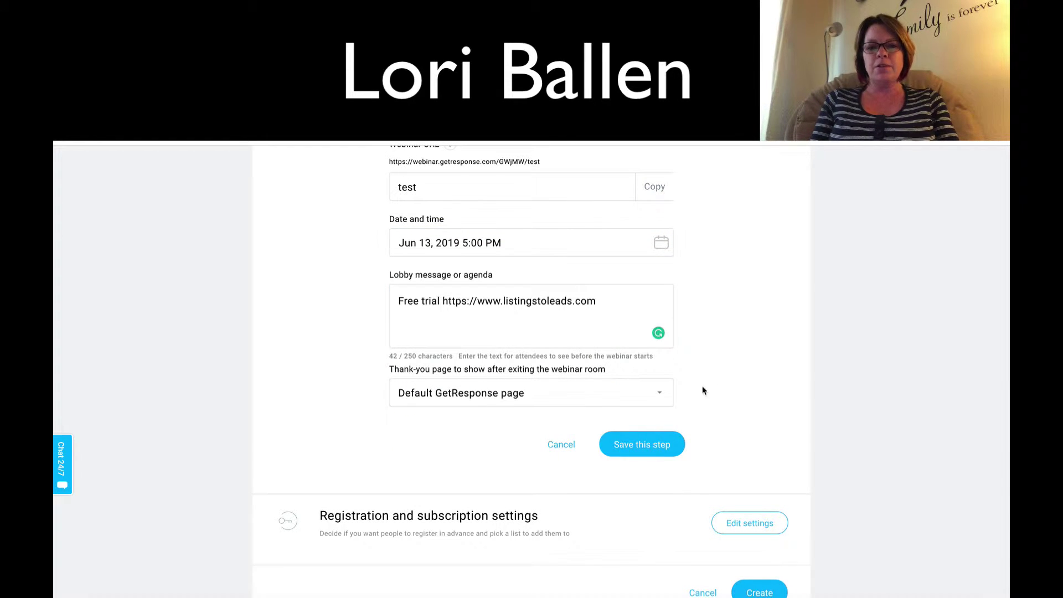
pyautogui.click(657, 453)
pyautogui.click(759, 504)
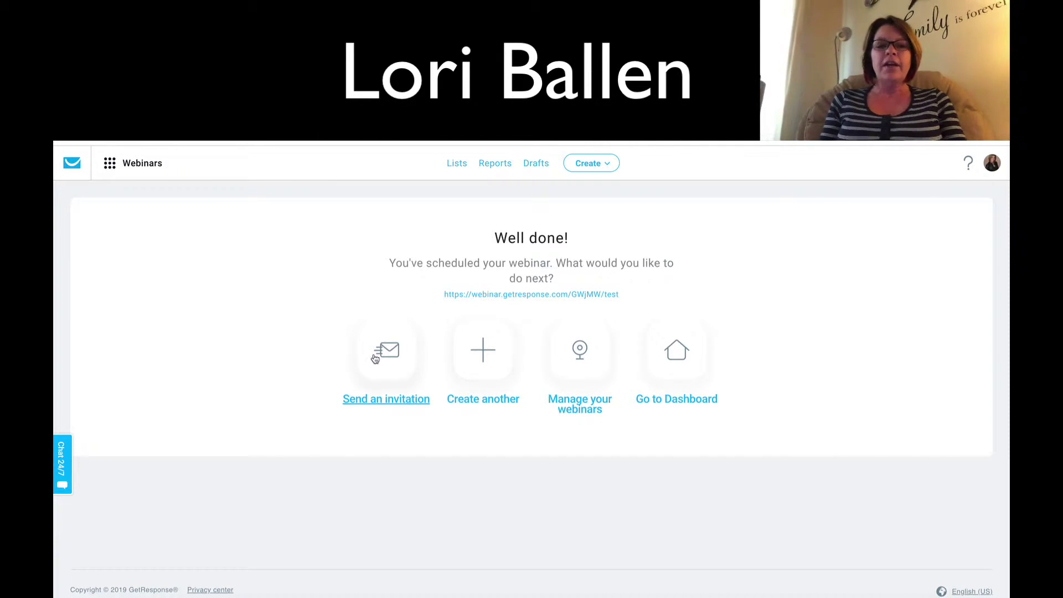
# - Start an invitation email named 'Webinar Invite' linked to the 7th_stream_coaching list
pyautogui.click(388, 359)
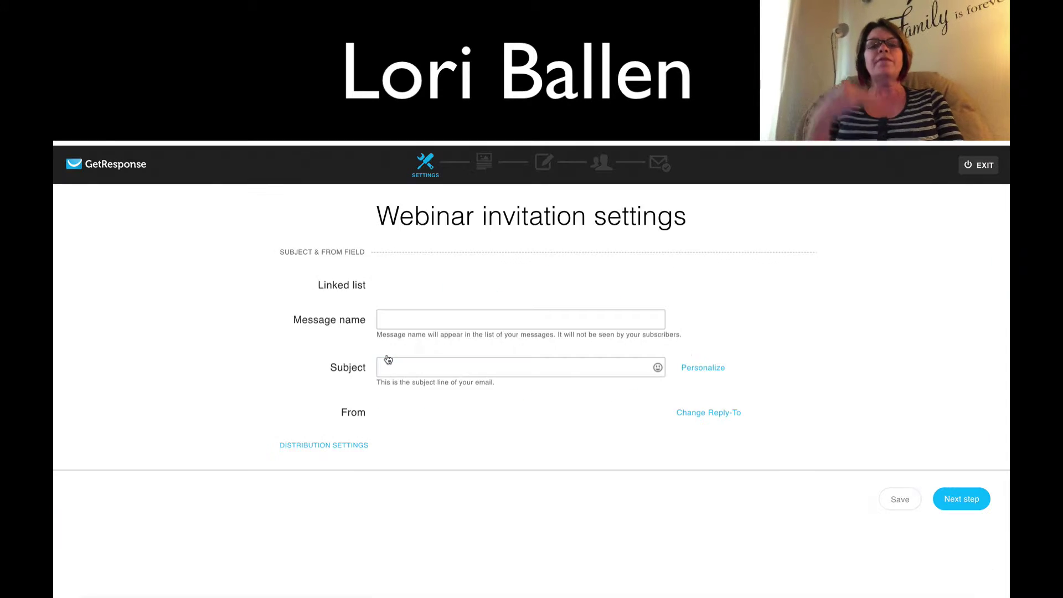
pyautogui.click(408, 325)
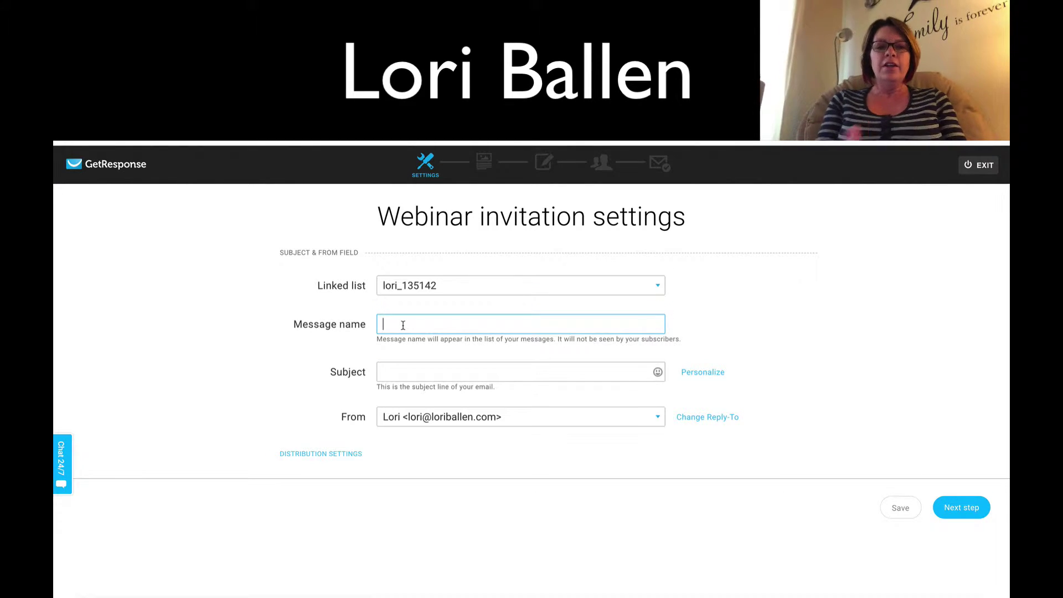
pyautogui.write('Webinar')
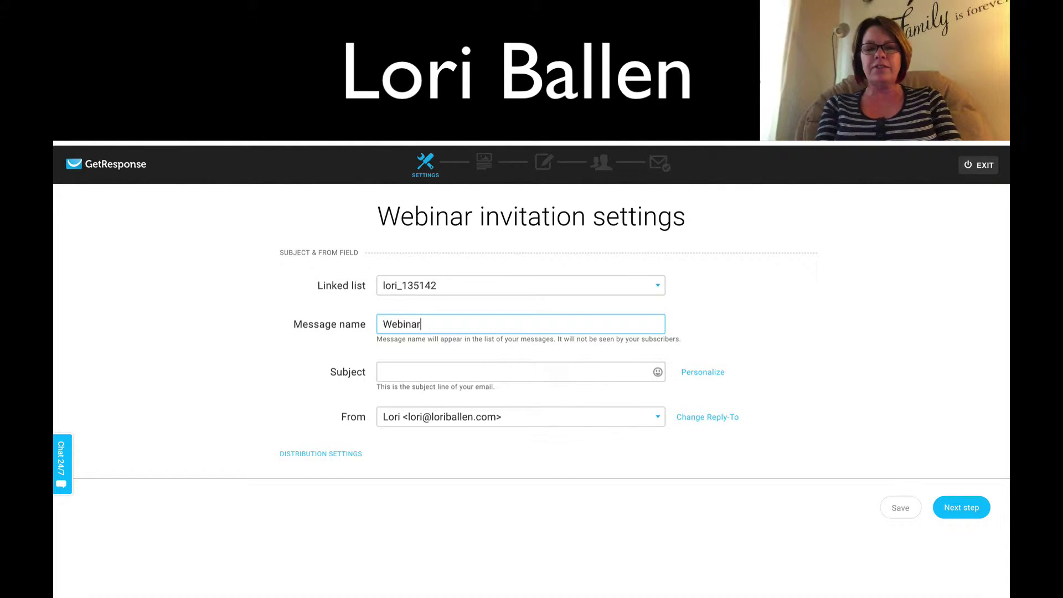
pyautogui.write(' Inv')
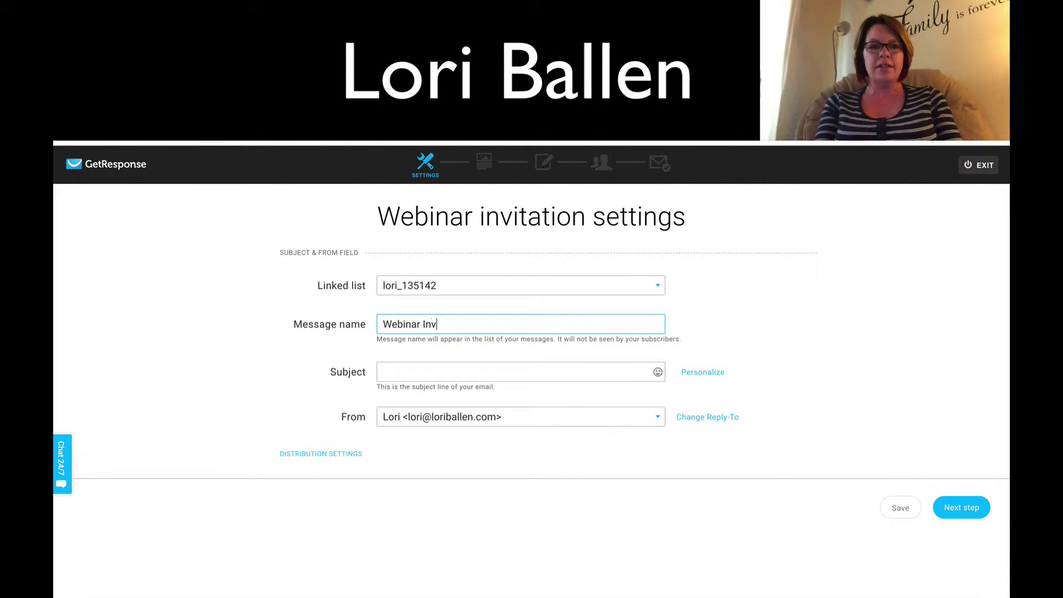
pyautogui.write('ite')
pyautogui.click(434, 287)
pyautogui.click(434, 335)
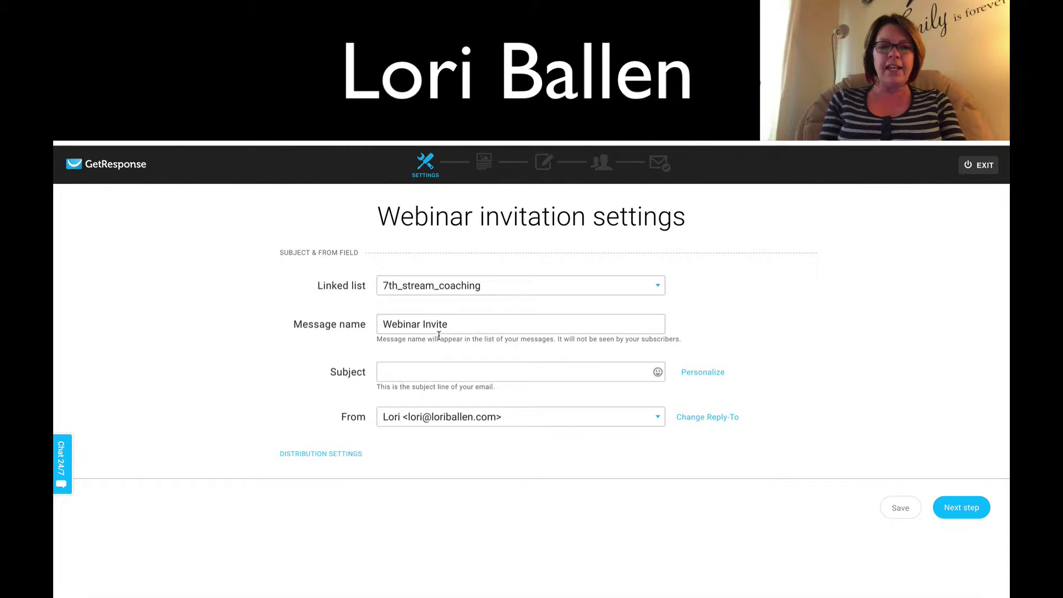
# - Set the subject to 'Your webinar invitation [[firstname]]' and proceed to templates
pyautogui.click(417, 379)
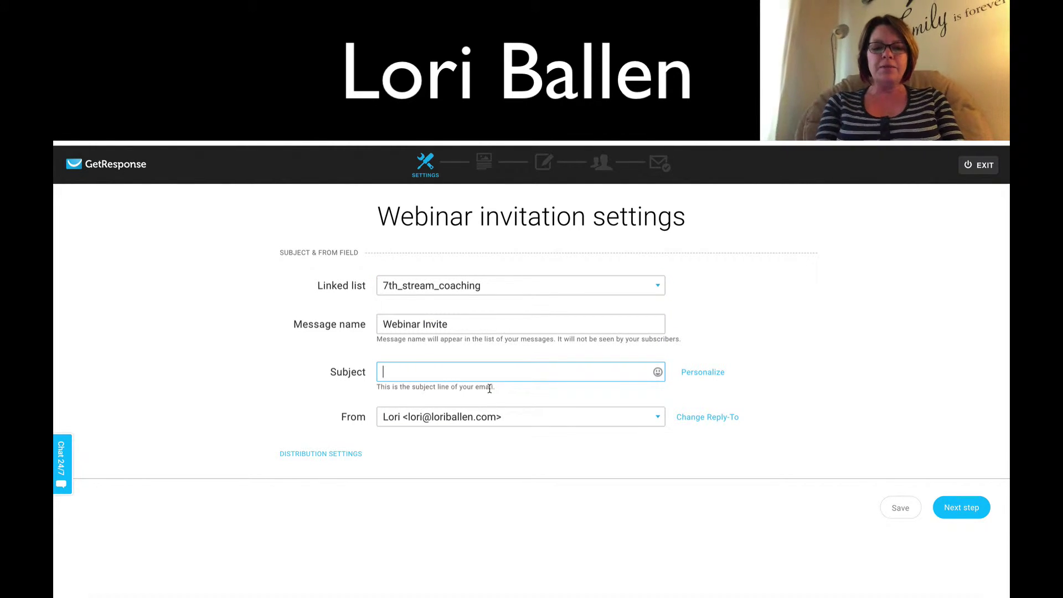
pyautogui.write('Your webinar in')
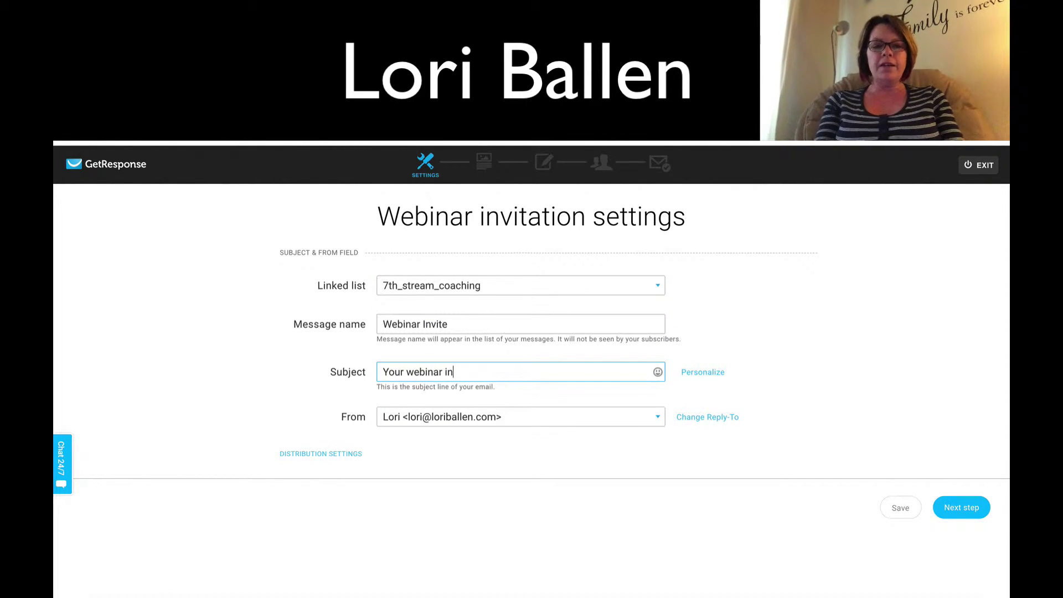
pyautogui.write('vitation')
pyautogui.click(695, 372)
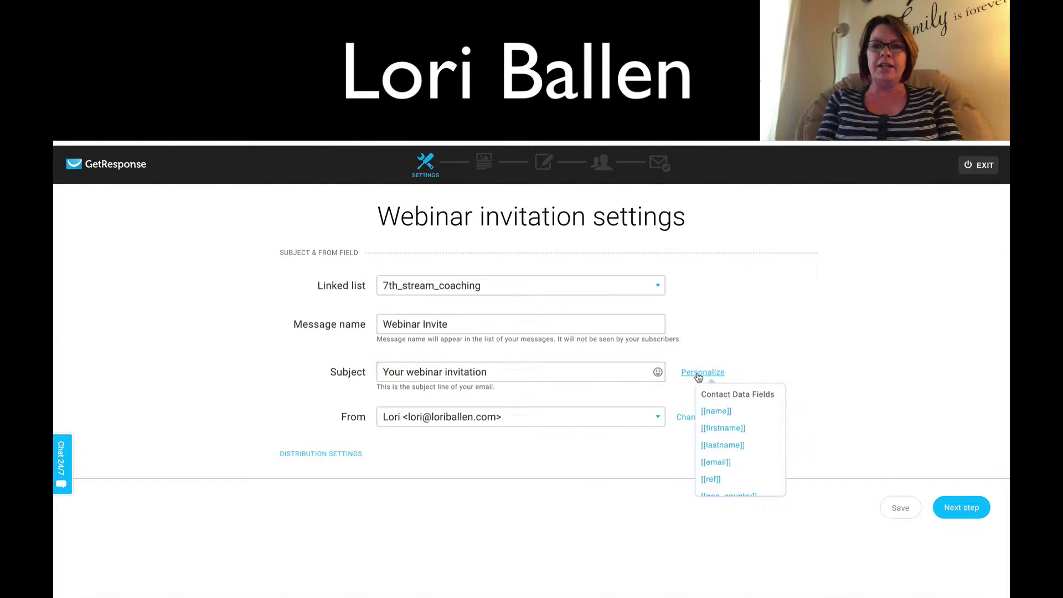
pyautogui.click(700, 380)
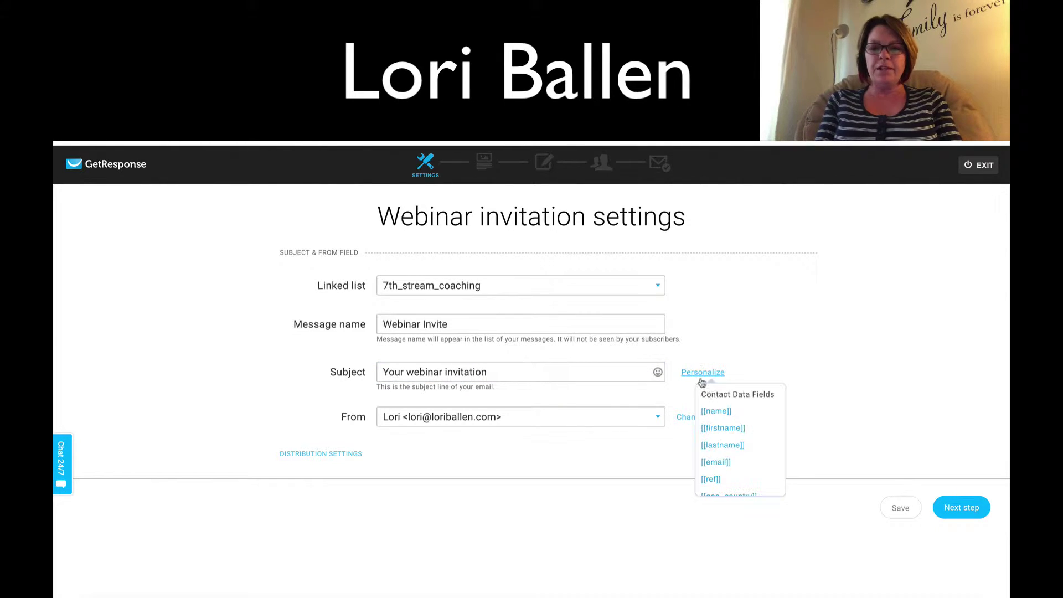
pyautogui.click(727, 431)
pyautogui.click(465, 463)
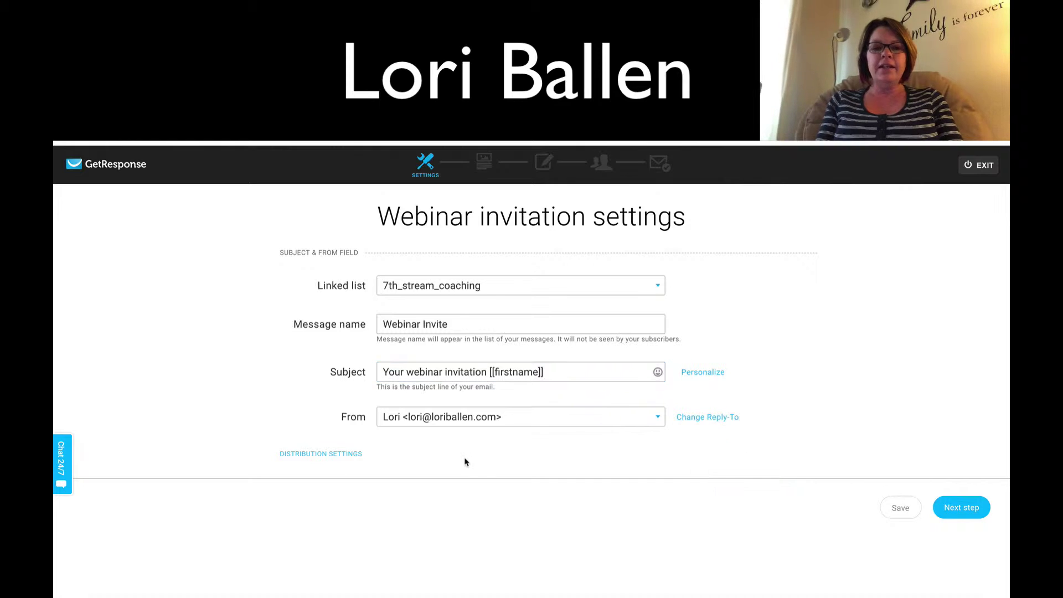
pyautogui.click(960, 510)
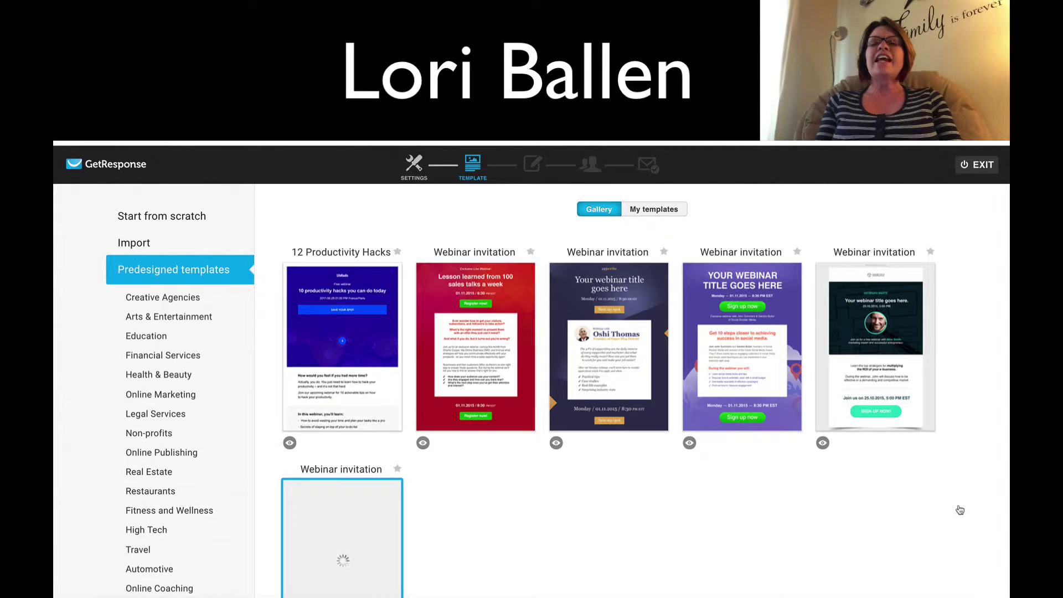
# - Use the saved 'Sorry, Webinar didn't h…' template from My templates for the invitation
pyautogui.scroll(-1, 773, 540)
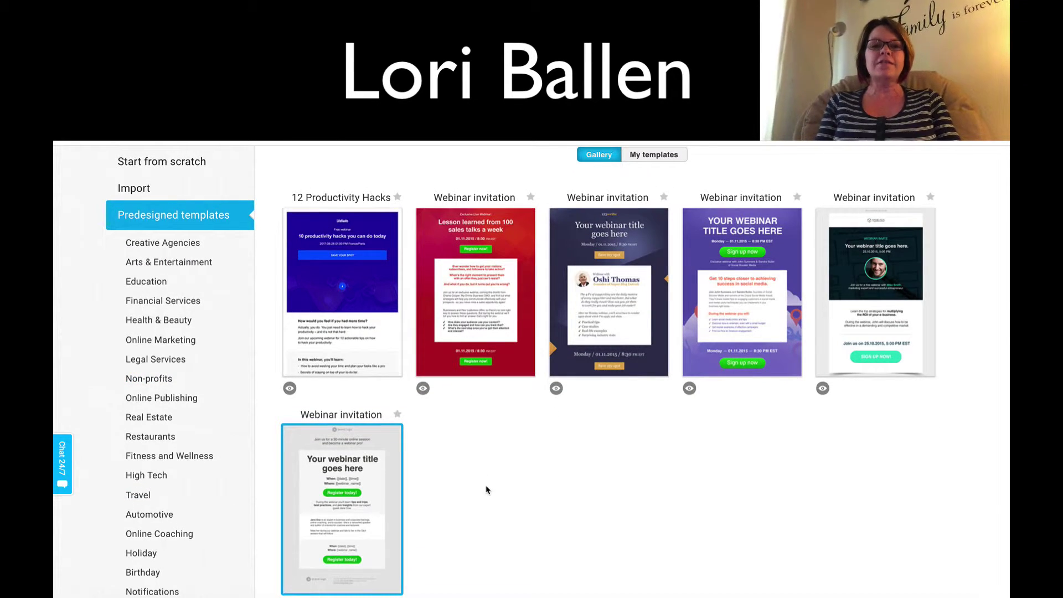
pyautogui.scroll(1, 554, 387)
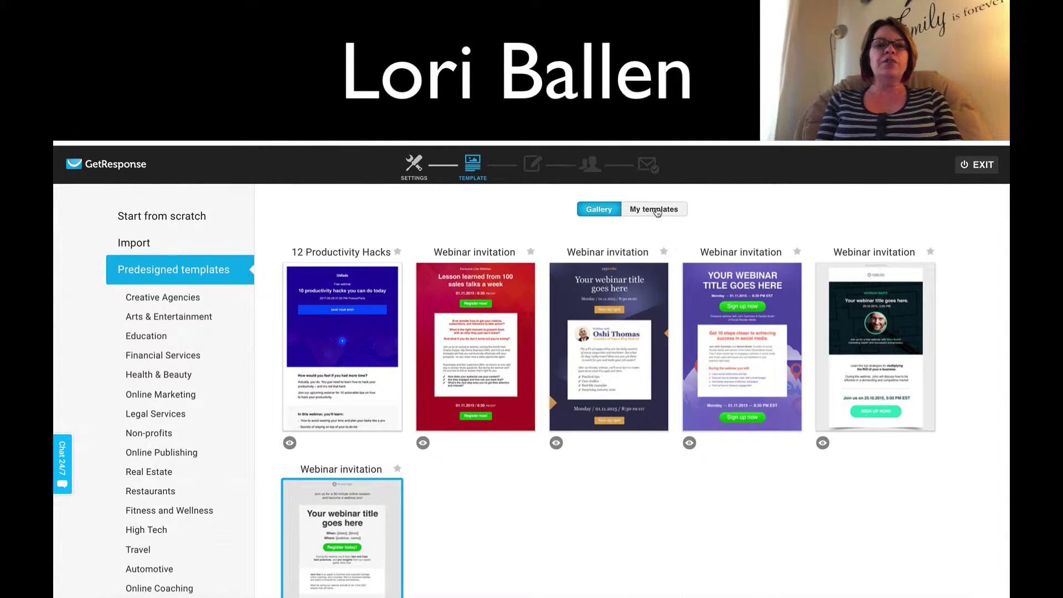
pyautogui.click(656, 210)
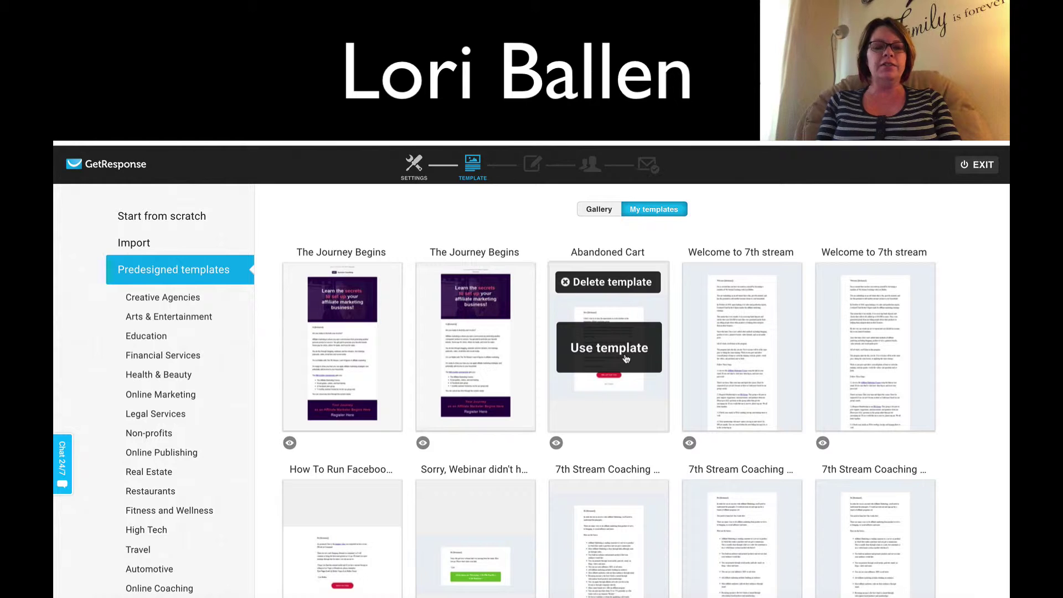
pyautogui.scroll(-2, 481, 515)
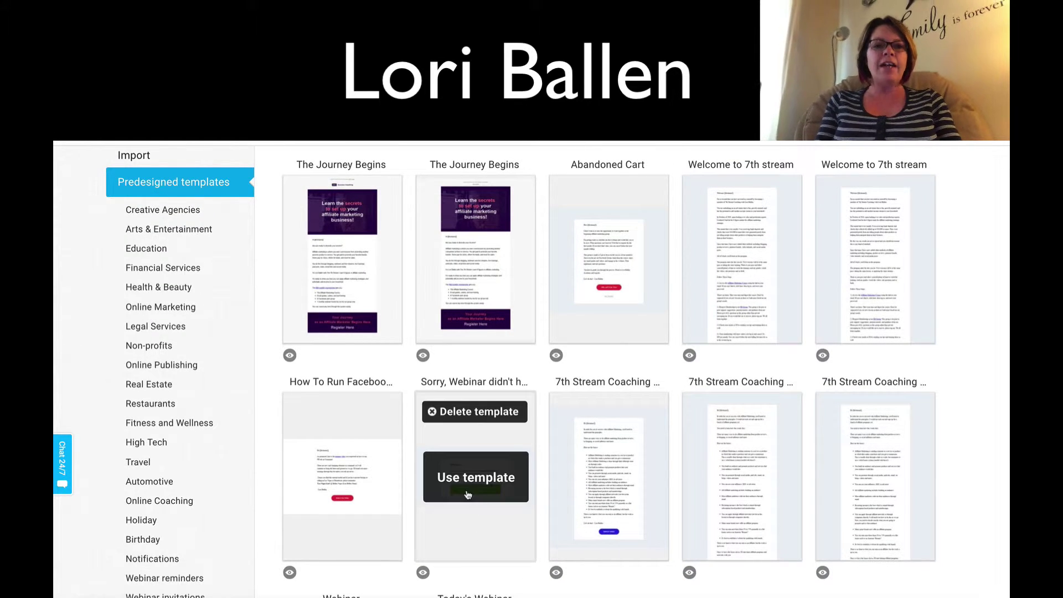
pyautogui.scroll(2, 491, 315)
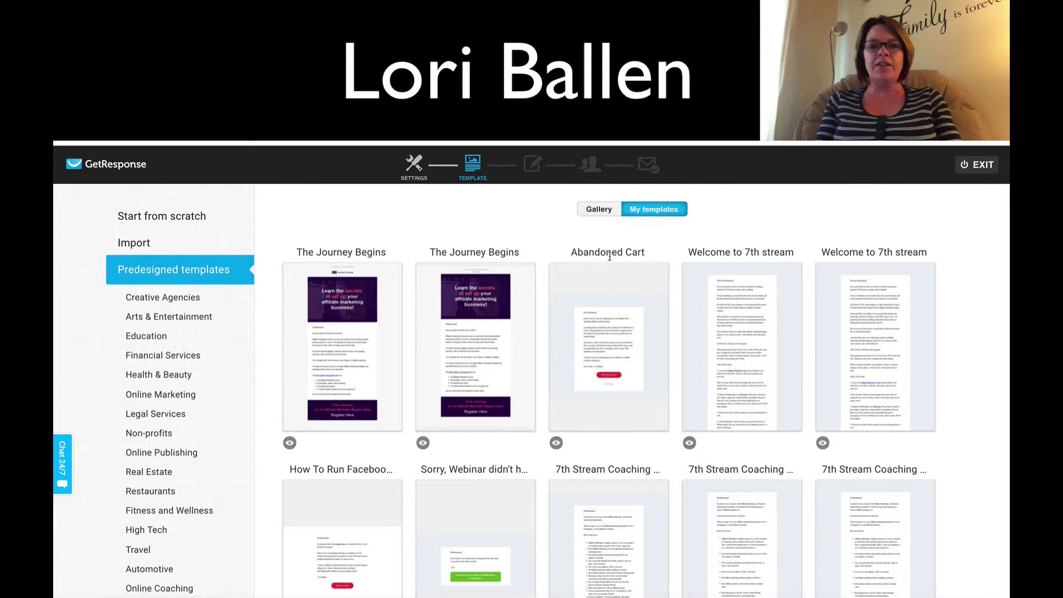
pyautogui.scroll(-4, 492, 338)
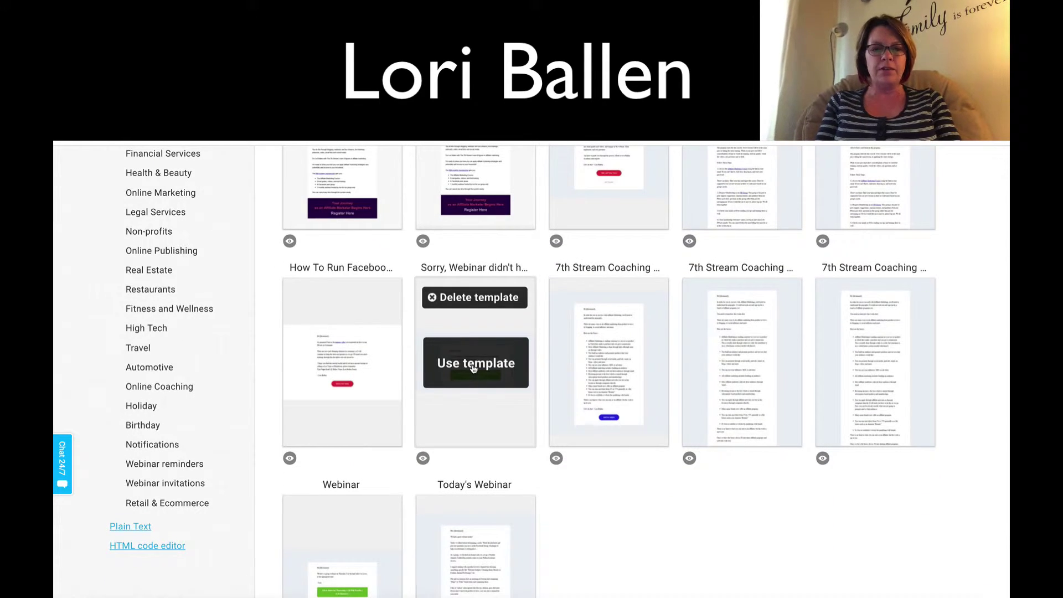
pyautogui.click(473, 368)
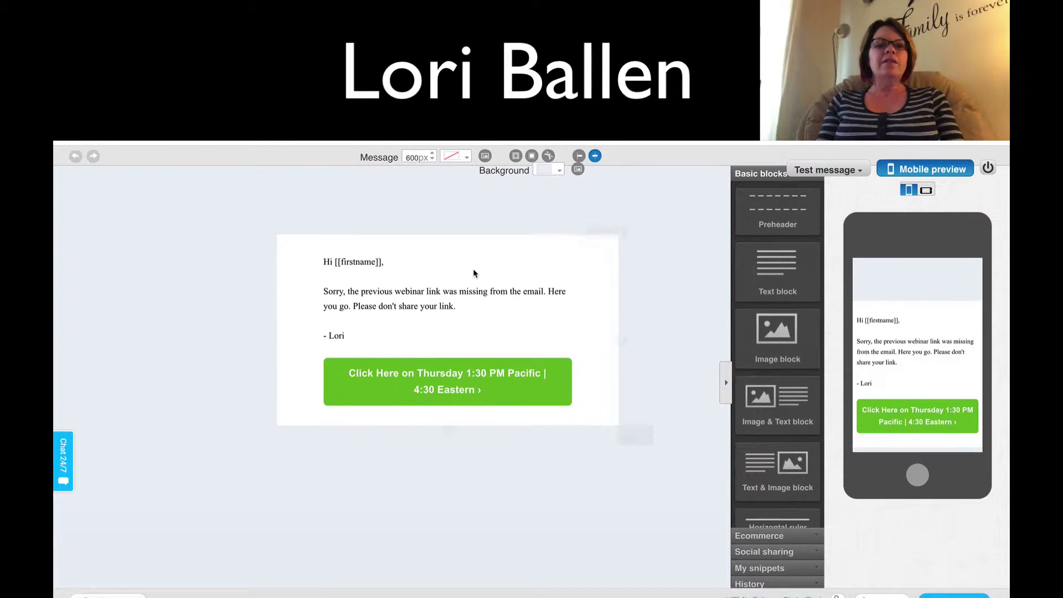
# - Delete the green webinar-link button block from the apology email
pyautogui.moveTo(446, 419)
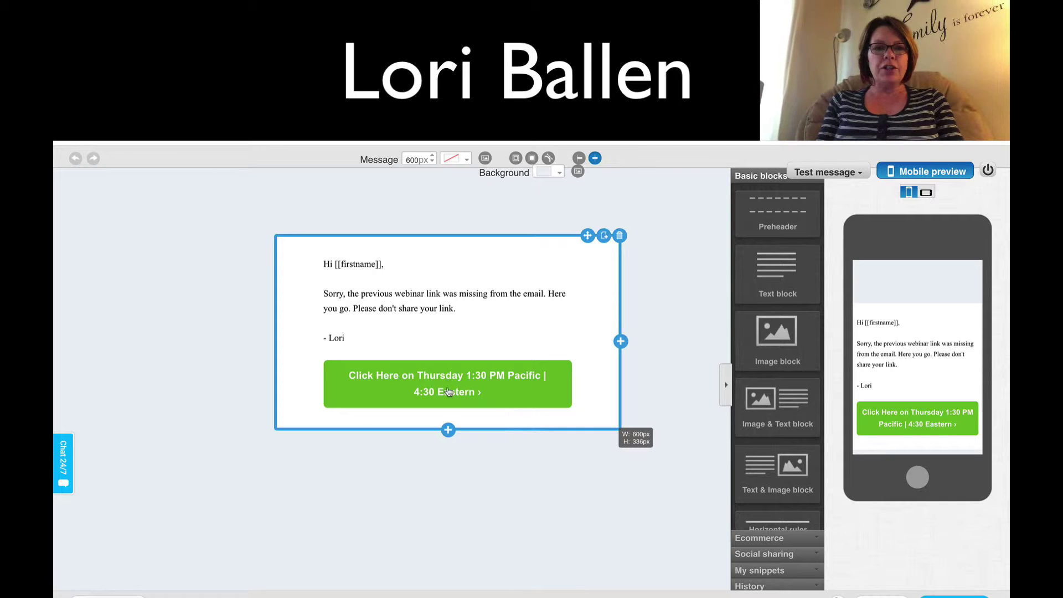
pyautogui.click(384, 390)
pyautogui.click(482, 406)
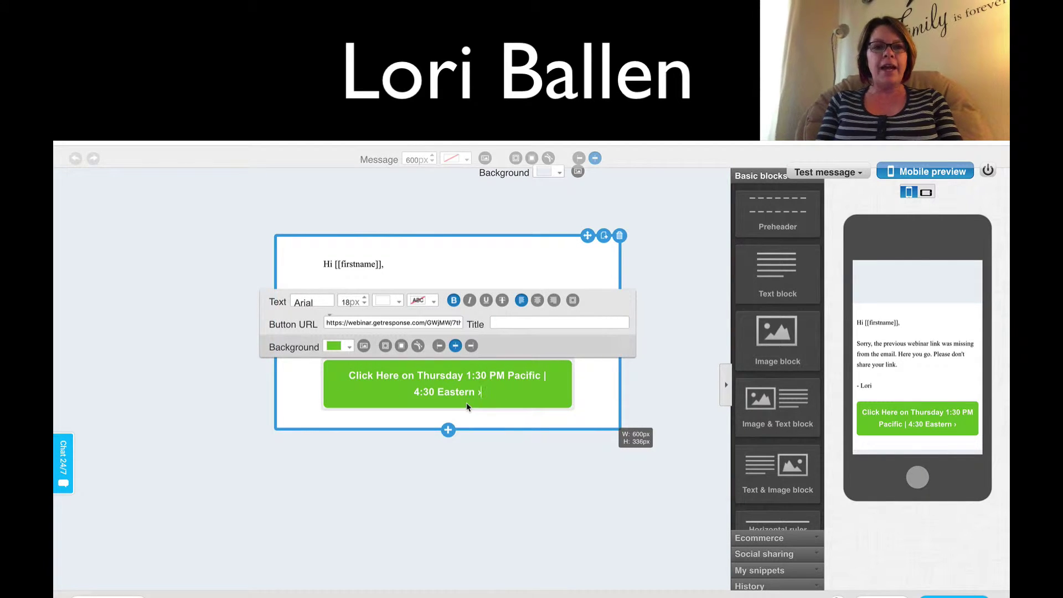
pyautogui.click(613, 359)
pyautogui.click(421, 382)
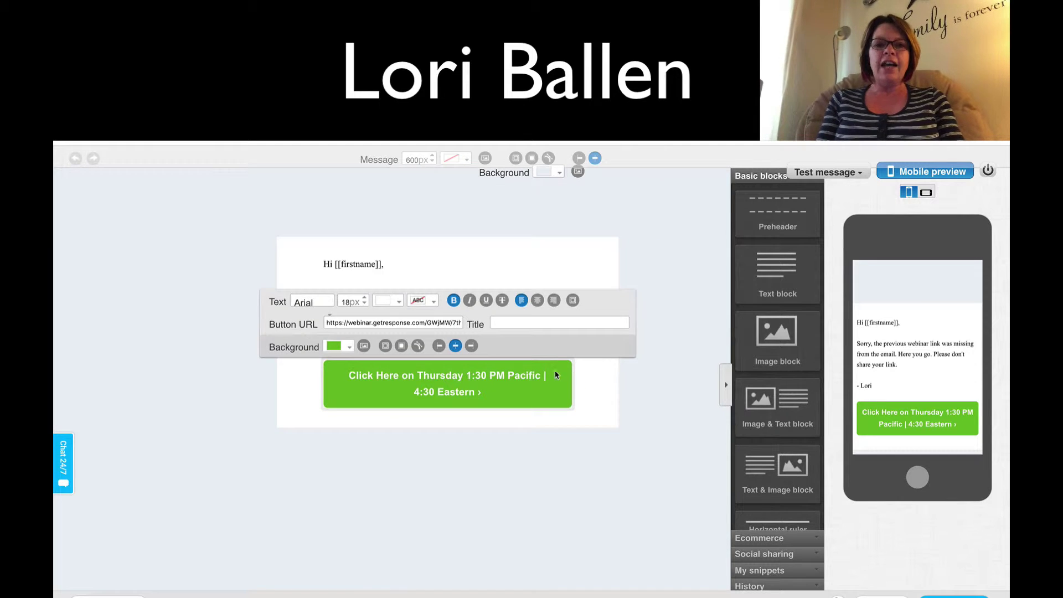
pyautogui.click(600, 378)
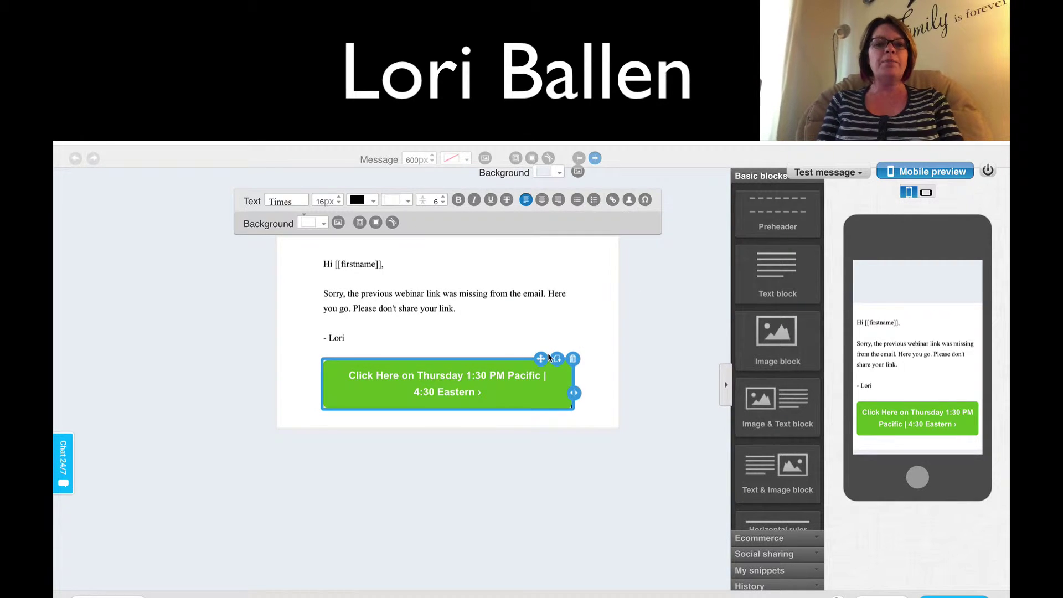
pyautogui.click(573, 357)
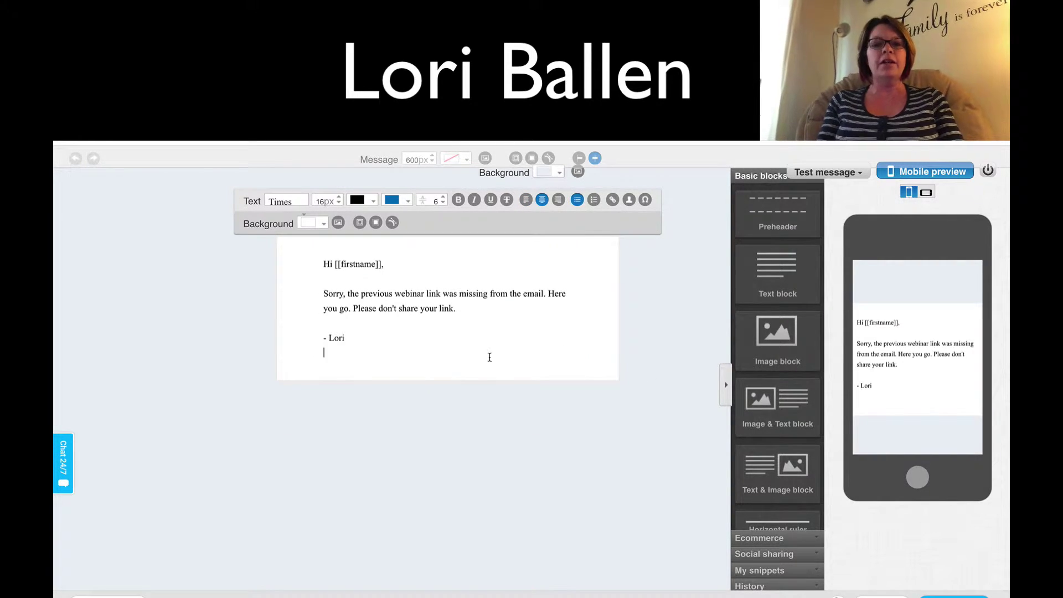
pyautogui.scroll(-3, 790, 398)
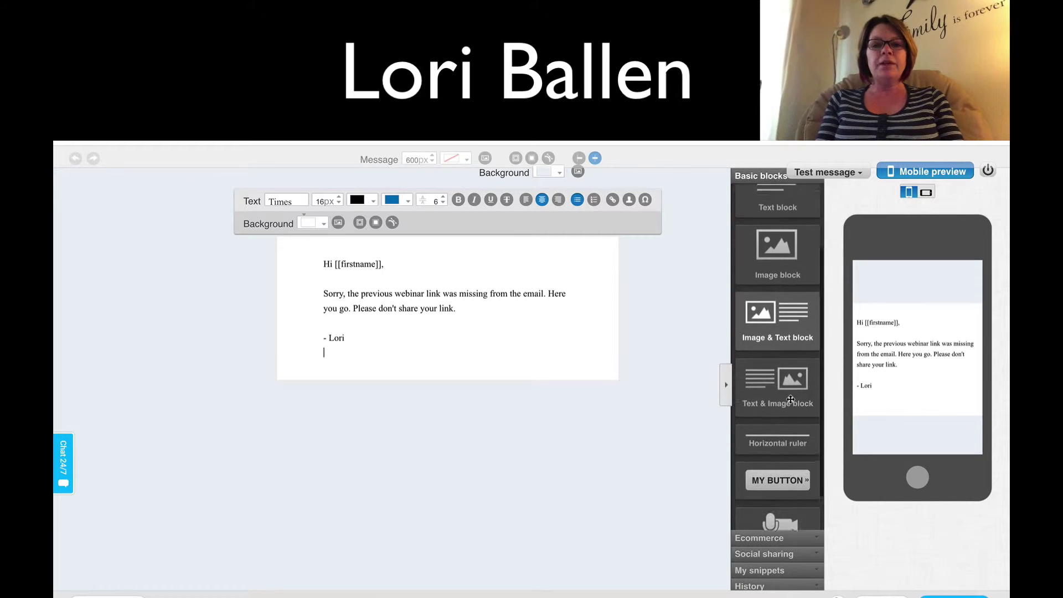
pyautogui.scroll(-2, 790, 399)
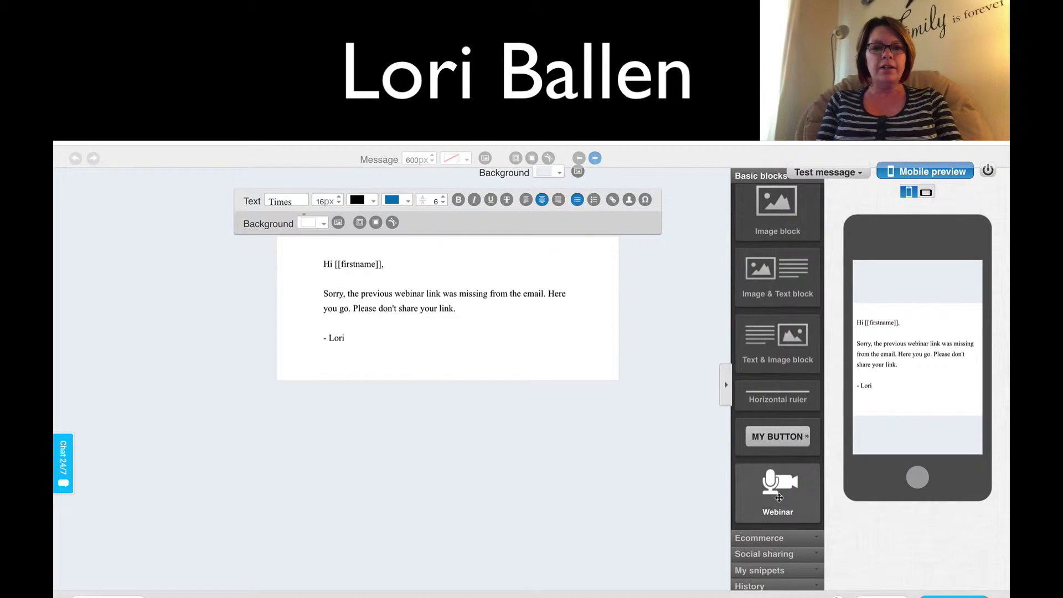
pyautogui.moveTo(779, 498); pyautogui.dragTo(442, 439)
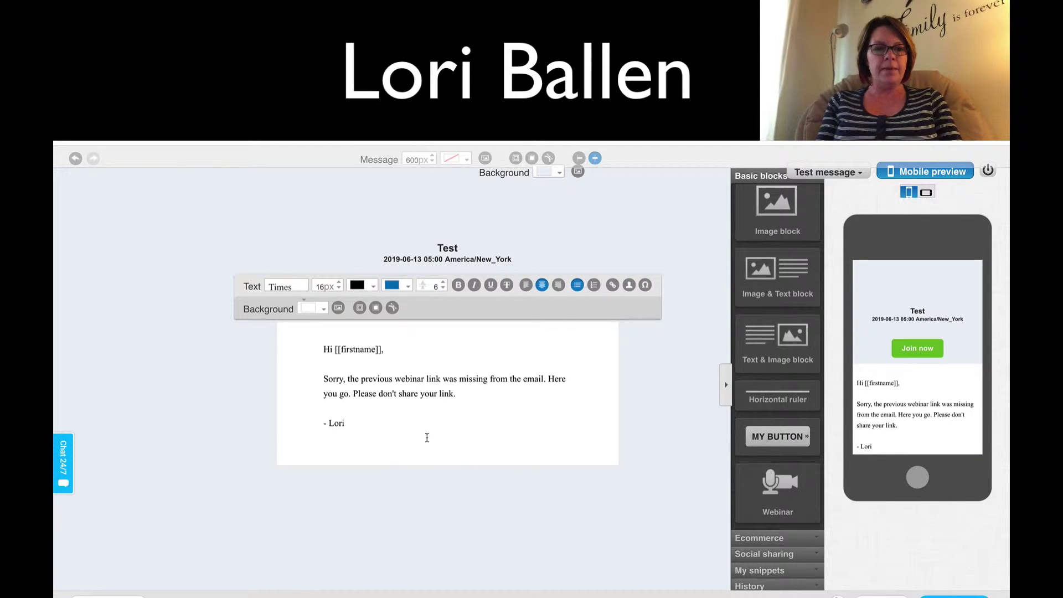
pyautogui.moveTo(451, 235)
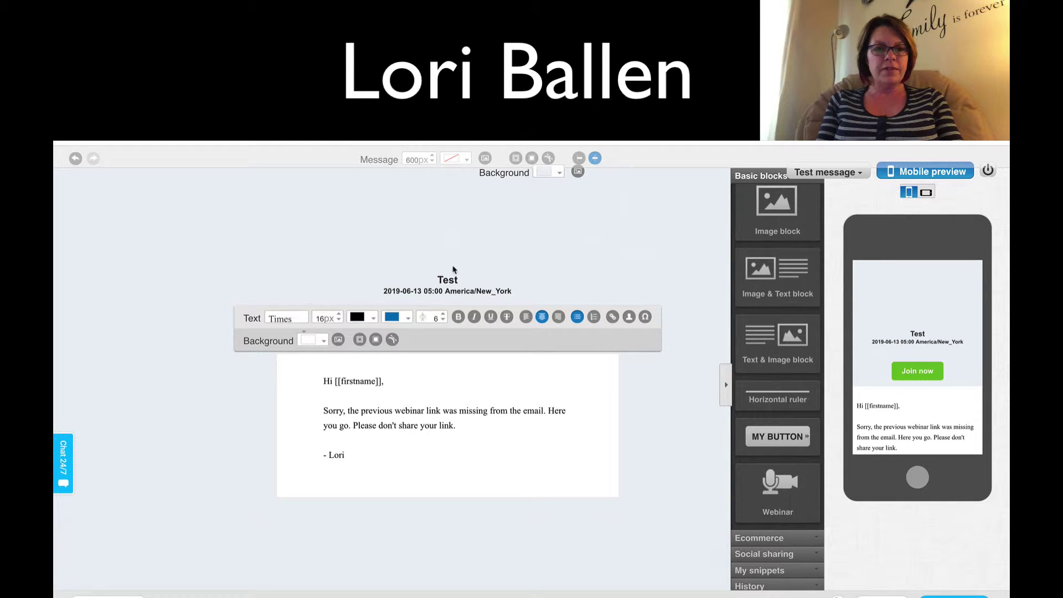
pyautogui.click(448, 460)
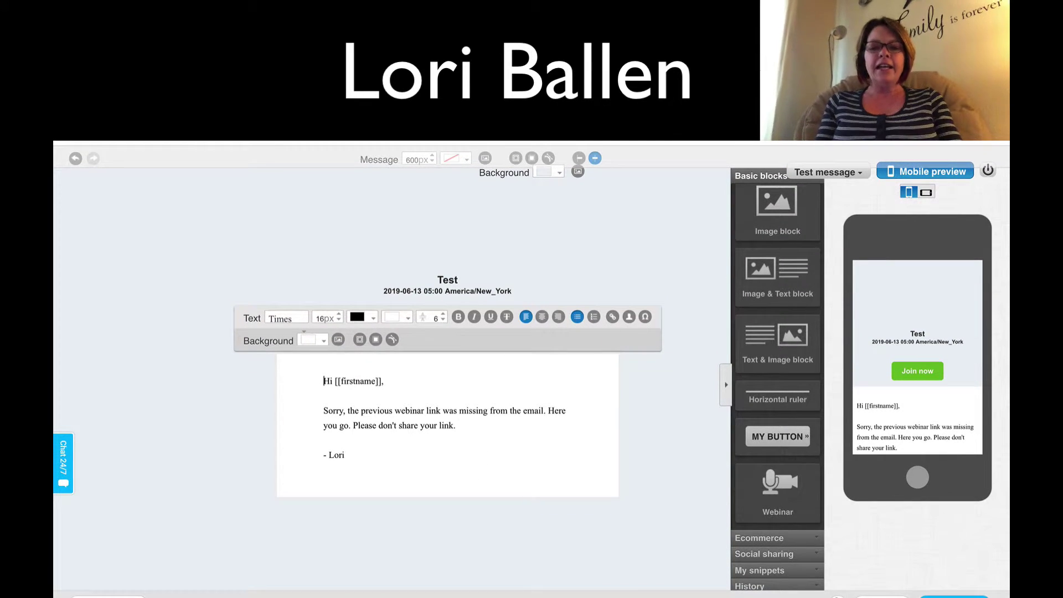
pyautogui.moveTo(892, 594)
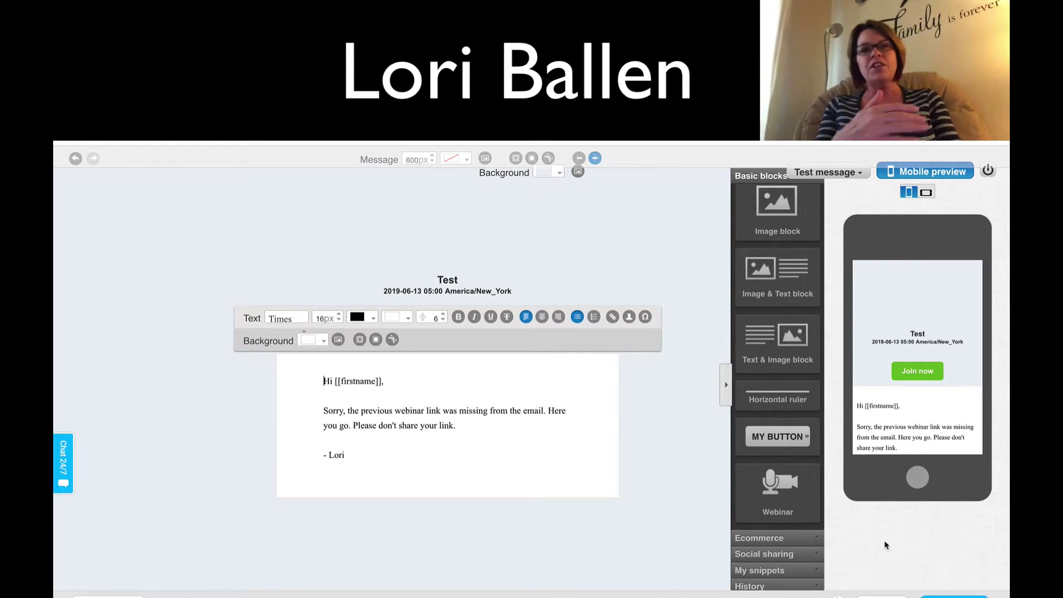
pyautogui.click(976, 594)
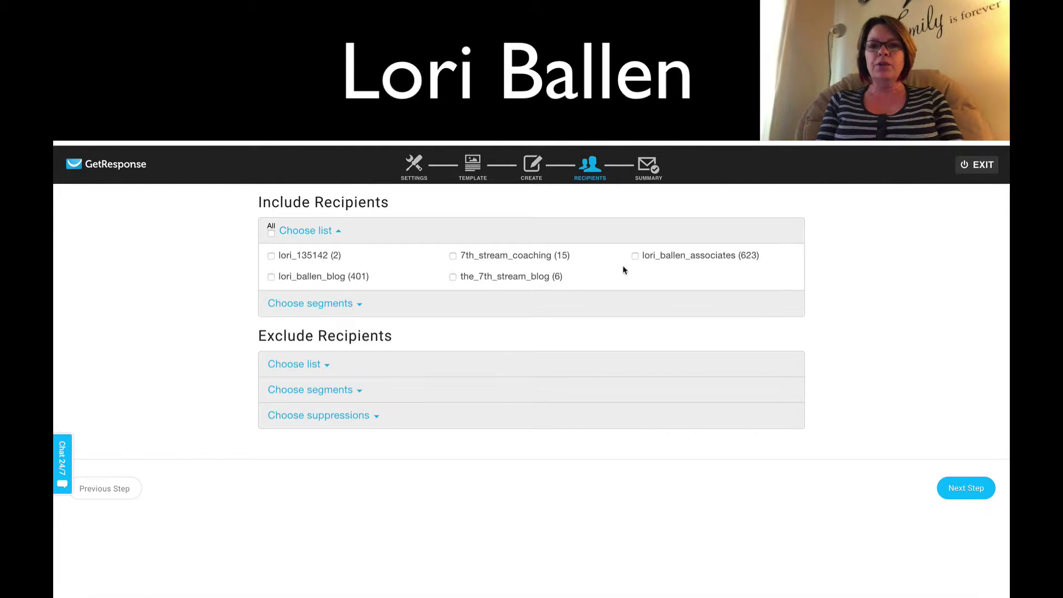
# - Include the 7th_stream_coaching list (15 contacts) as recipients and return to the GetResponse dashboard
pyautogui.click(554, 256)
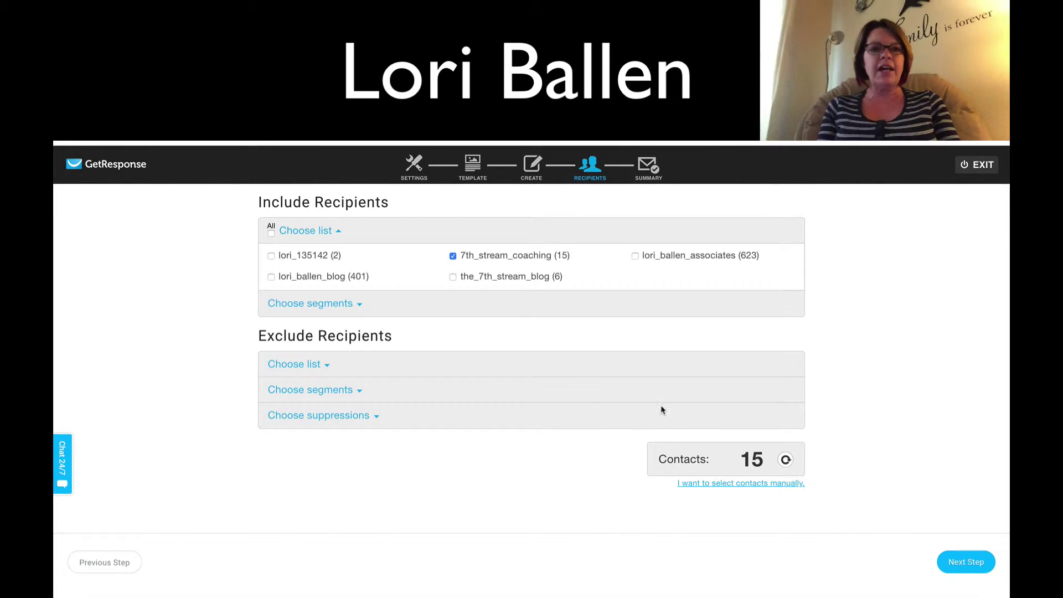
pyautogui.click(130, 165)
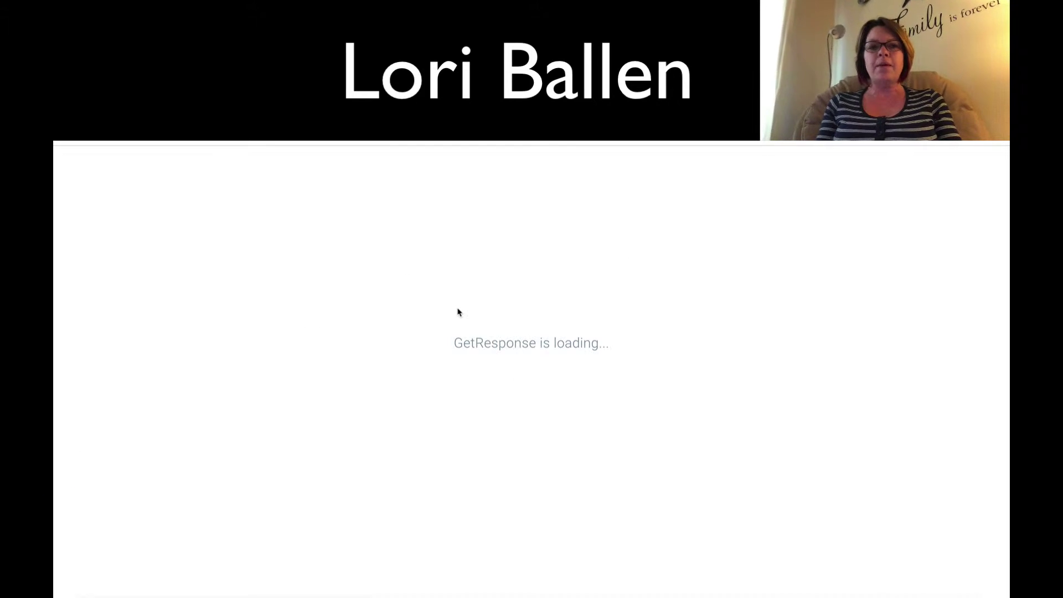
# - Scroll the loaded dashboard to view the quick actions and new-contacts widgets, then back to top
pyautogui.scroll(-1, 238, 283)
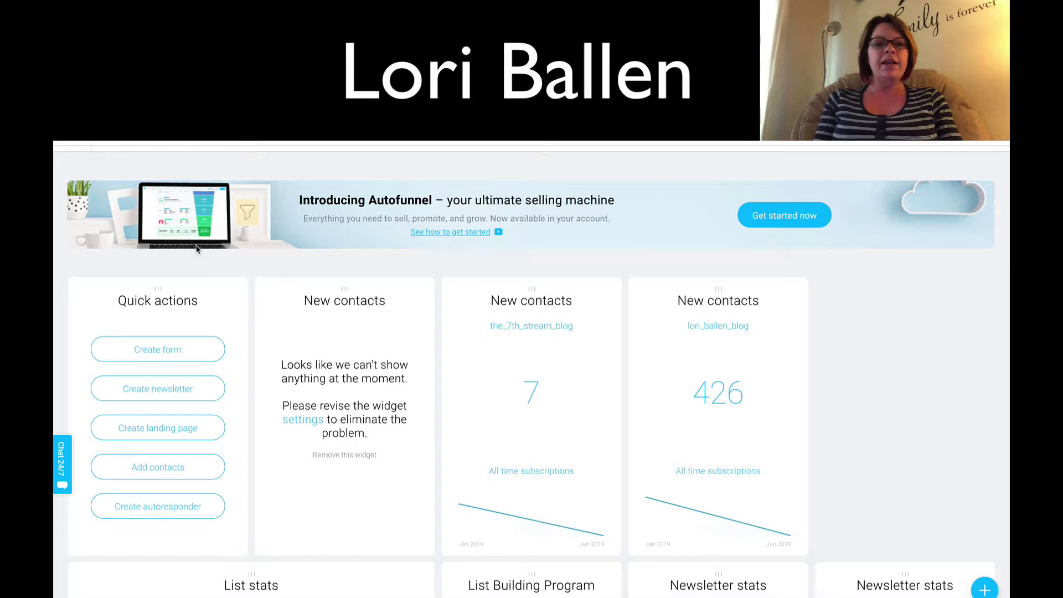
pyautogui.scroll(-1, 237, 420)
pyautogui.scroll(2, 221, 387)
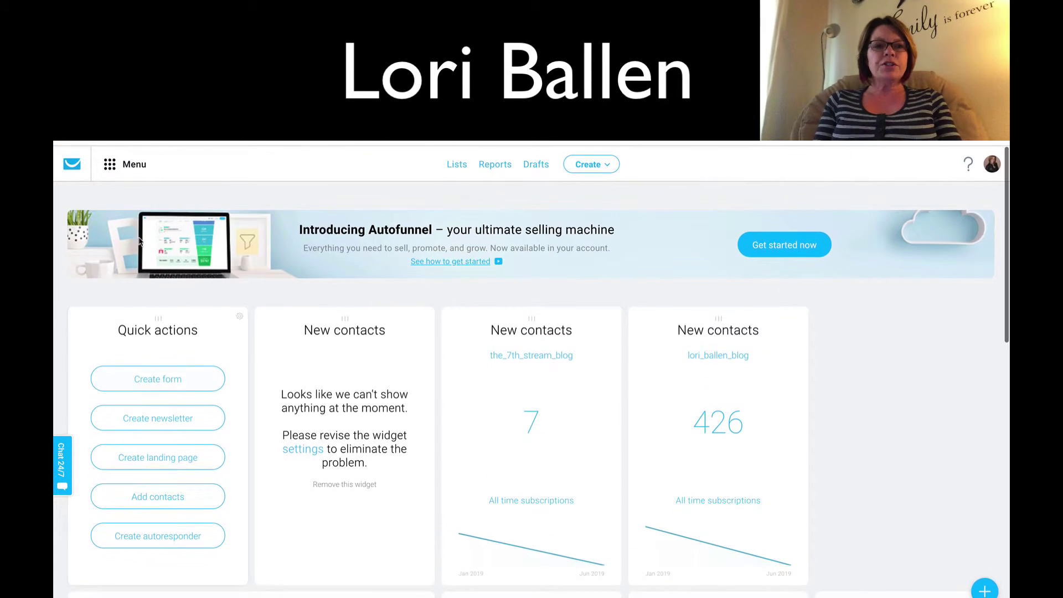
# - Go to the Webinars page and scroll the list showing Test on Jun 13, 2019 at 5:00 pm
pyautogui.click(112, 165)
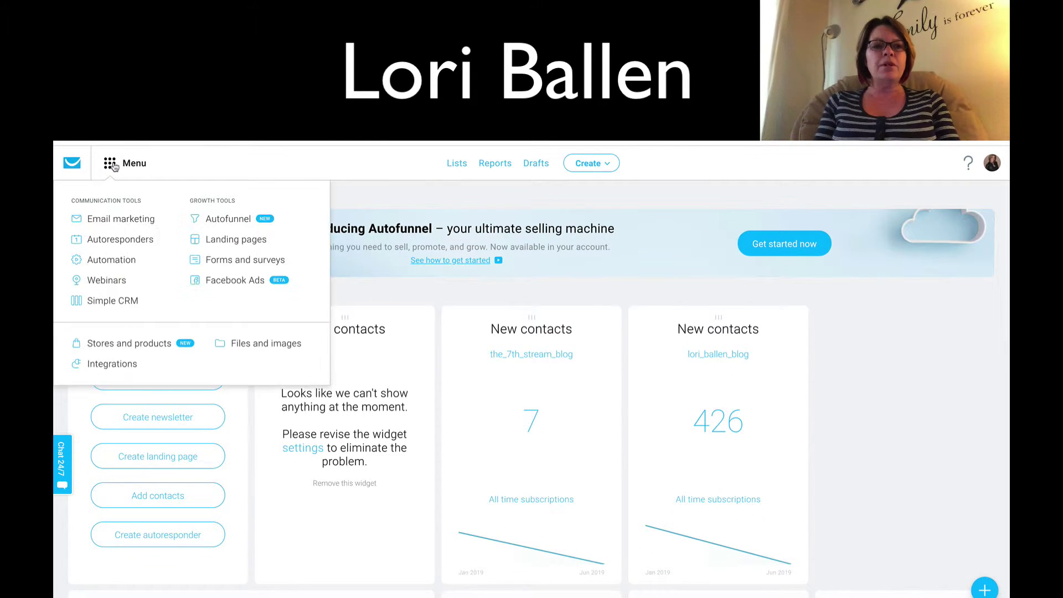
pyautogui.click(114, 297)
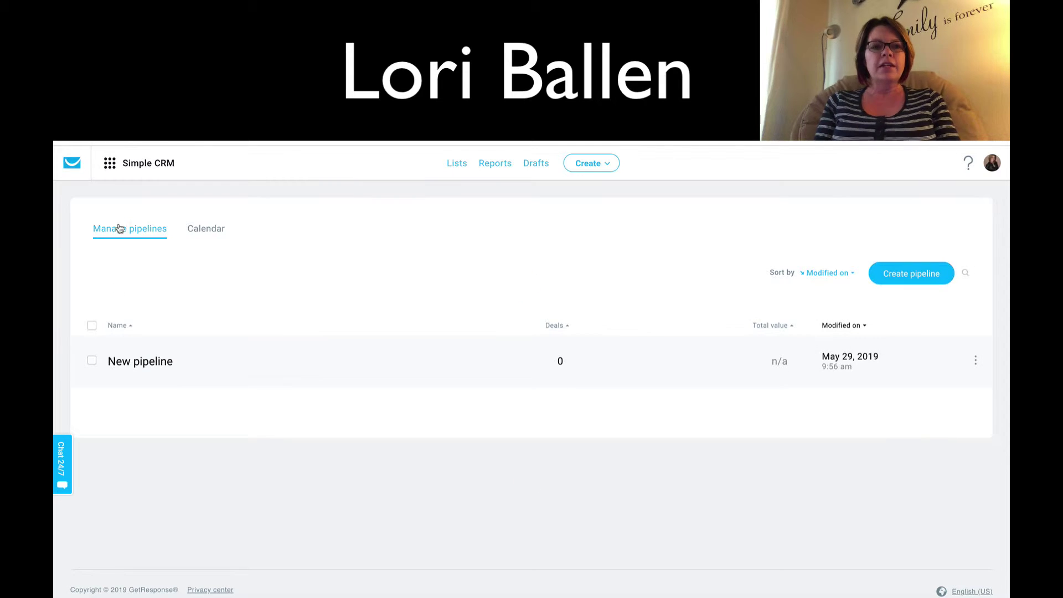
pyautogui.click(110, 172)
pyautogui.click(108, 281)
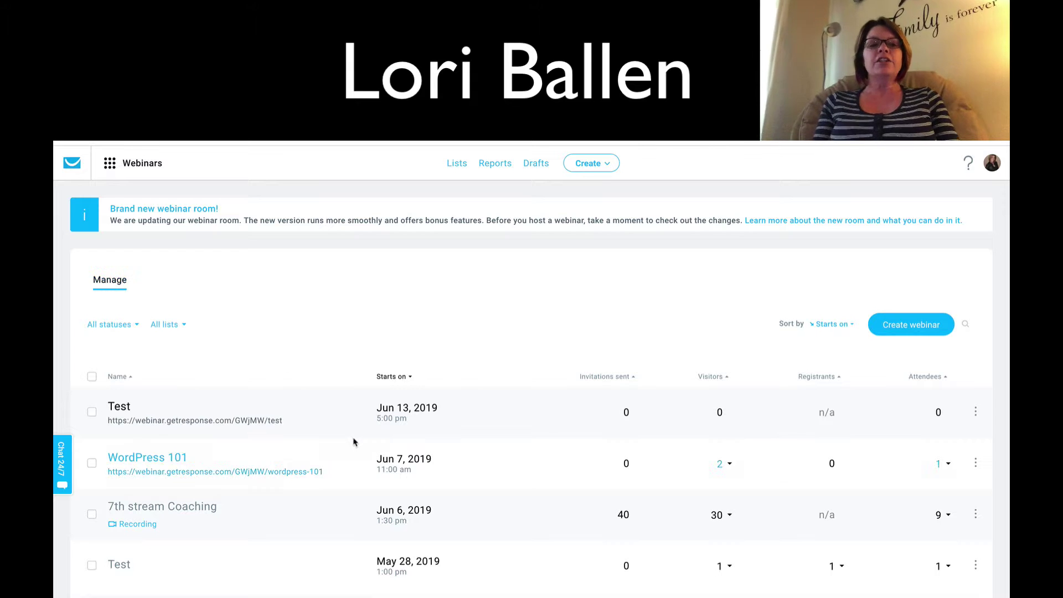
pyautogui.scroll(-1, 355, 440)
pyautogui.scroll(-1, 356, 441)
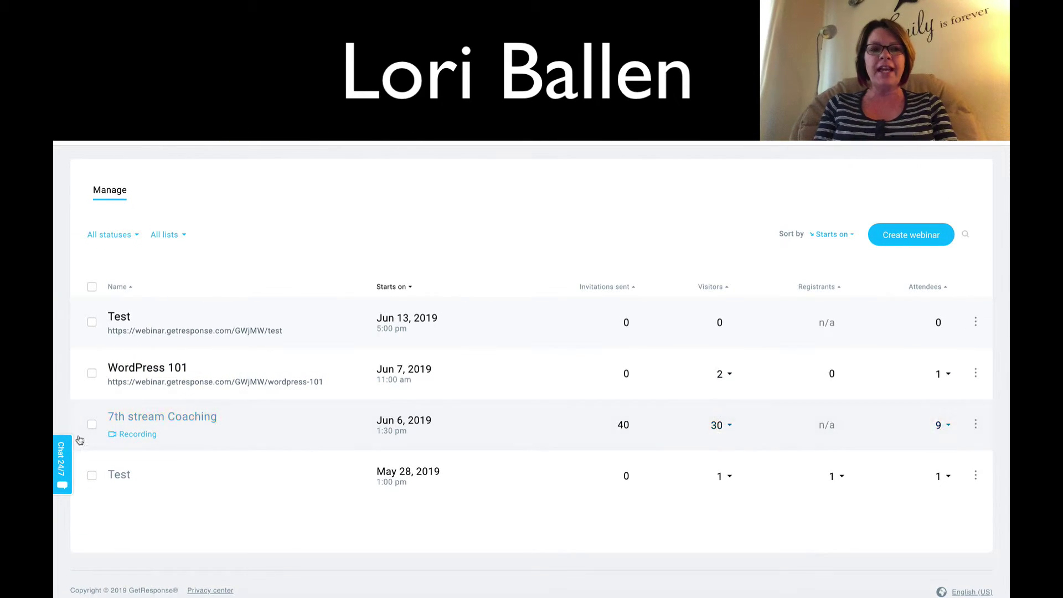
# - Look over the 7th stream Coaching recordings, including the Jun 6 session, then close the dialog
pyautogui.click(143, 435)
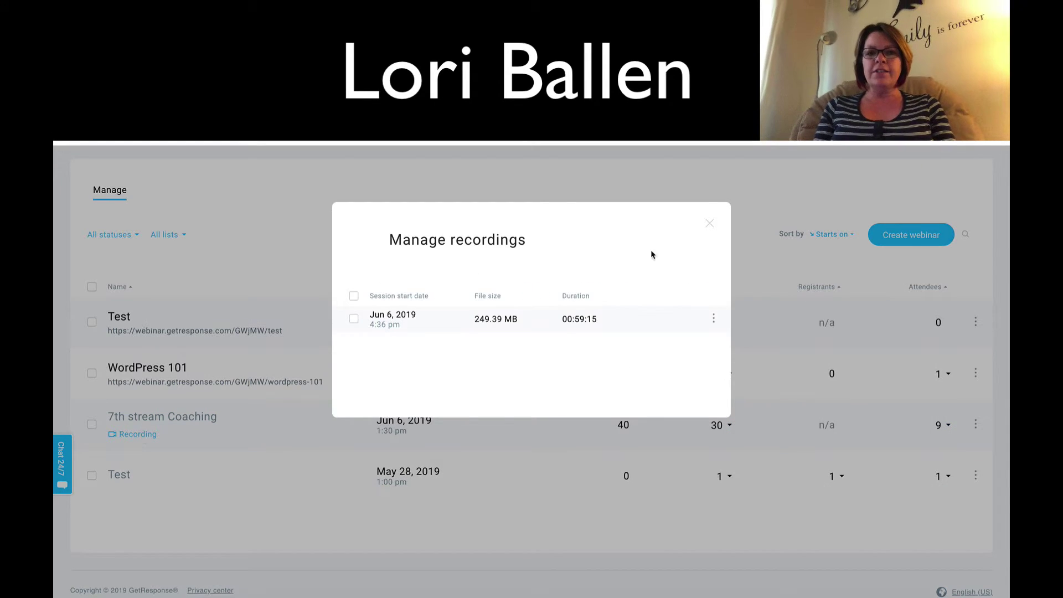
pyautogui.click(713, 318)
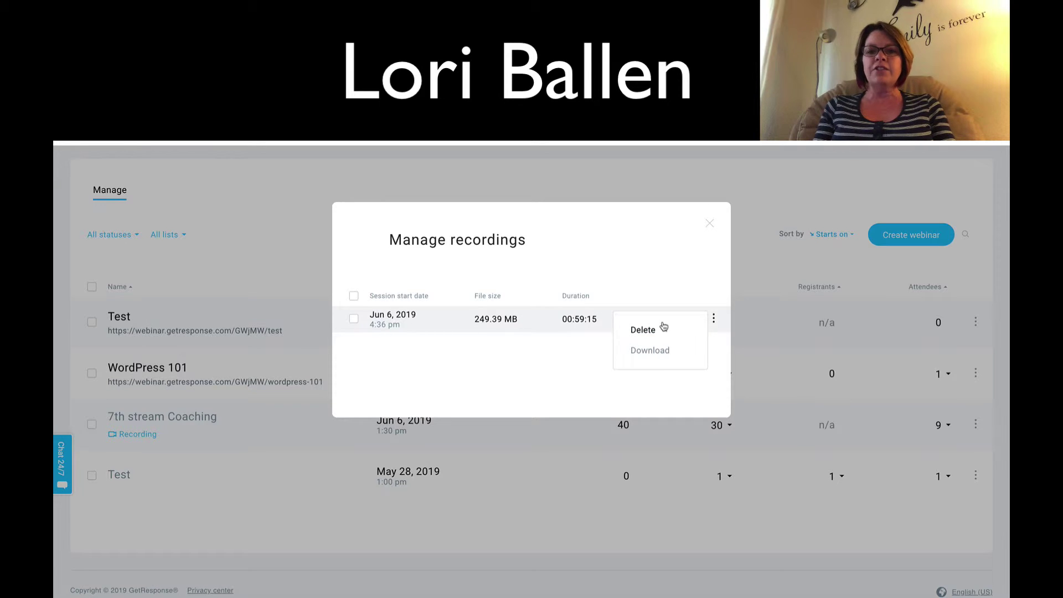
pyautogui.click(740, 361)
pyautogui.click(792, 339)
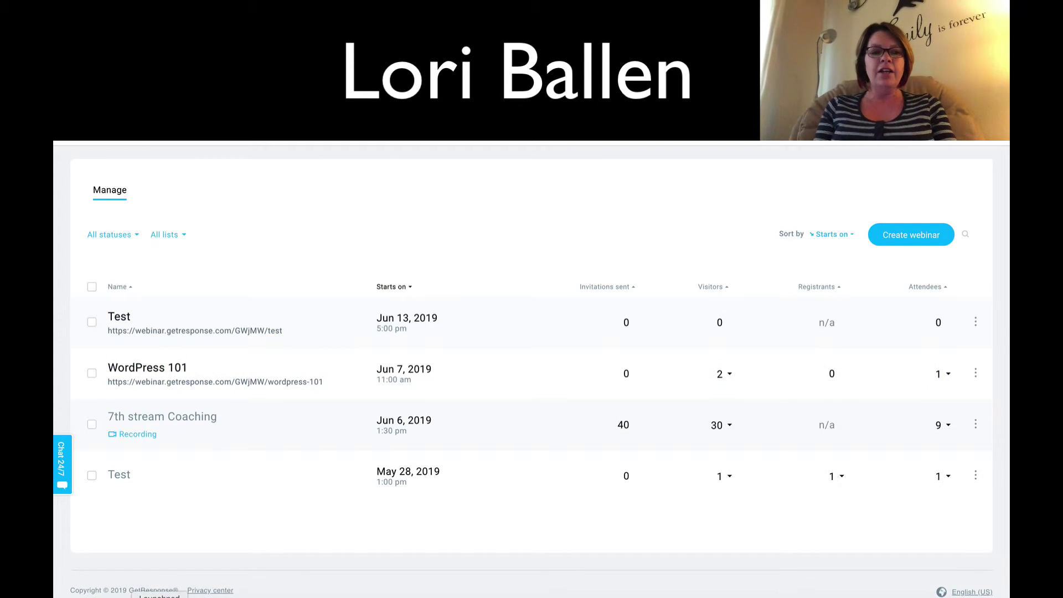
# - Open 'The 7th Stream Webinar Choosing a Niche.mp4' from recent files in QuickTime Player
pyautogui.click(156, 595)
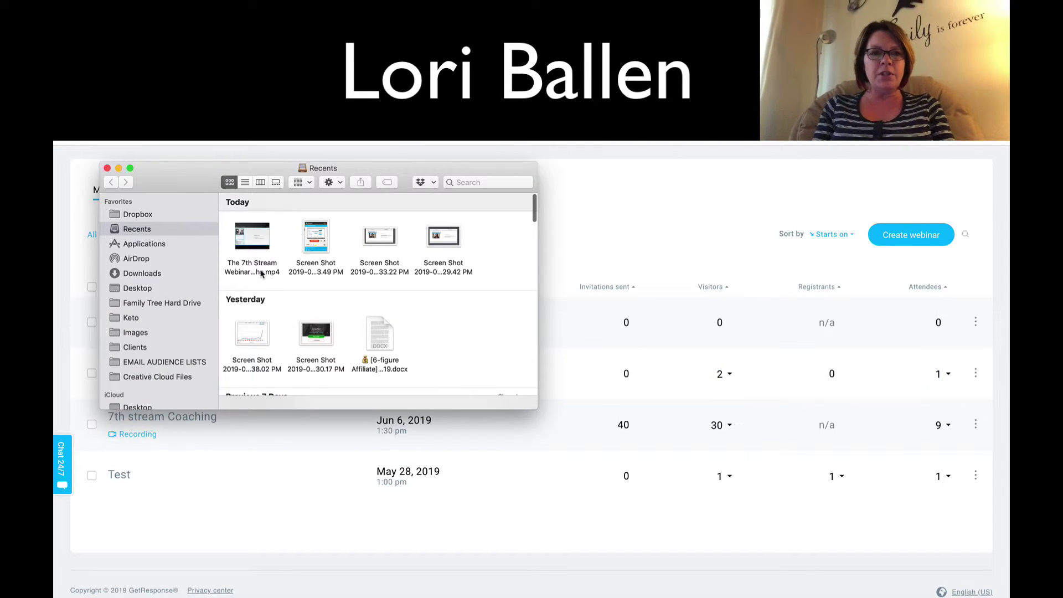
pyautogui.click(262, 273)
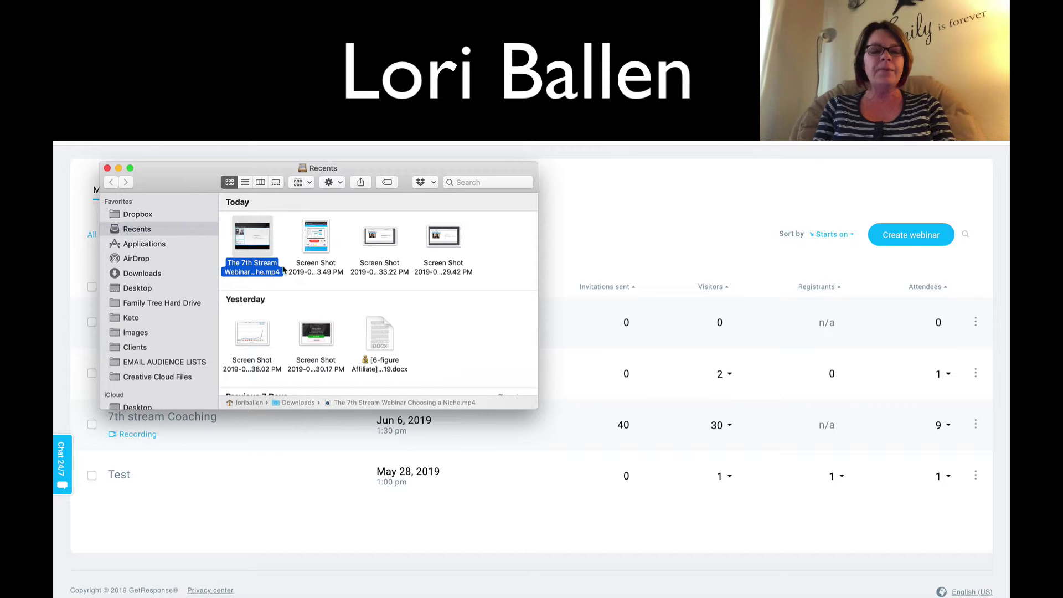
pyautogui.doubleClick(262, 276)
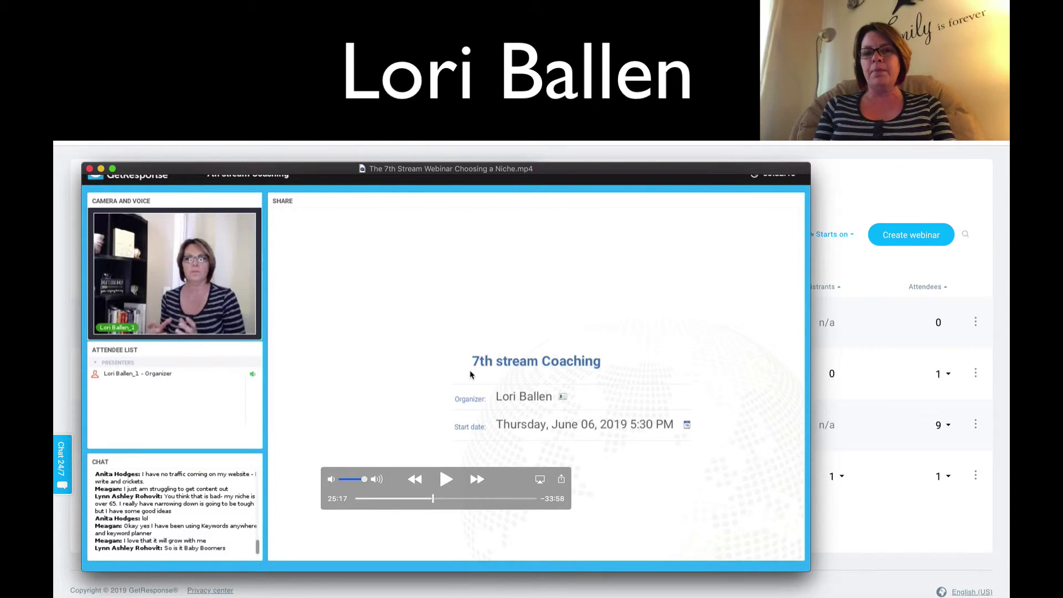
# - Play the webinar recording and pause it at 25:37
pyautogui.click(446, 478)
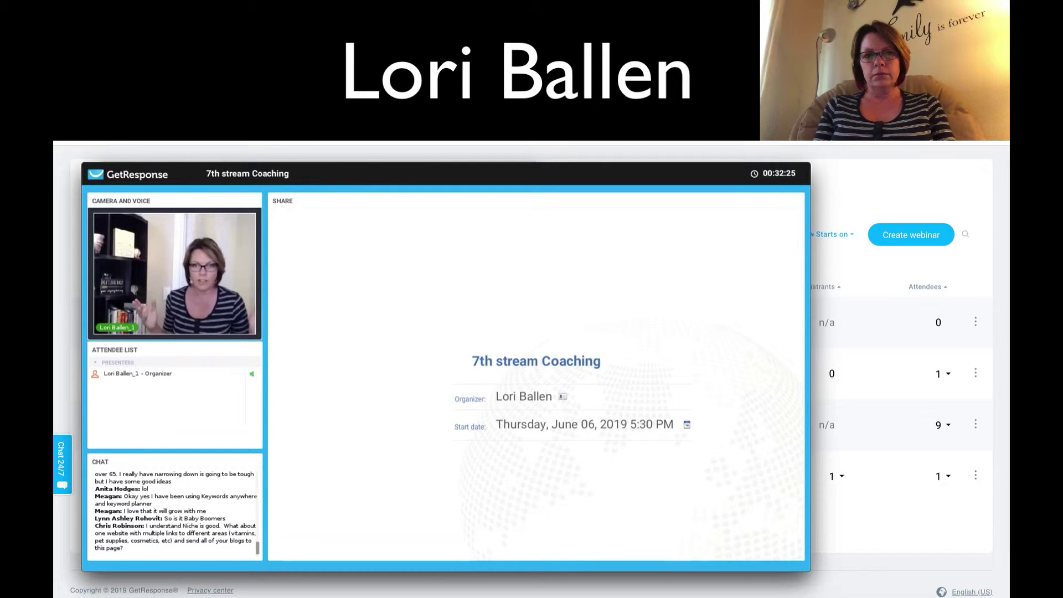
pyautogui.moveTo(456, 385)
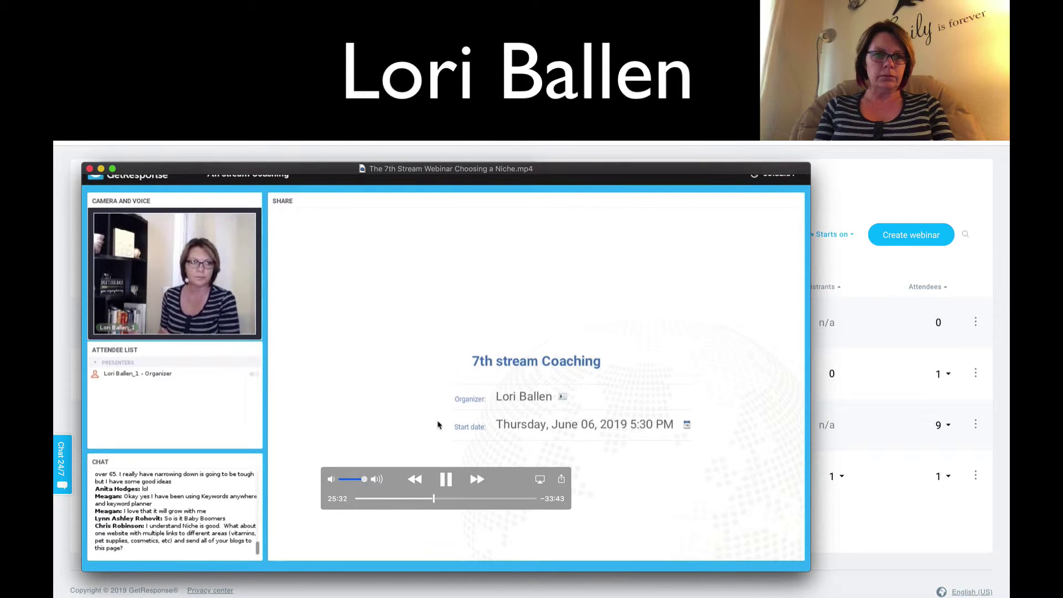
pyautogui.click(447, 483)
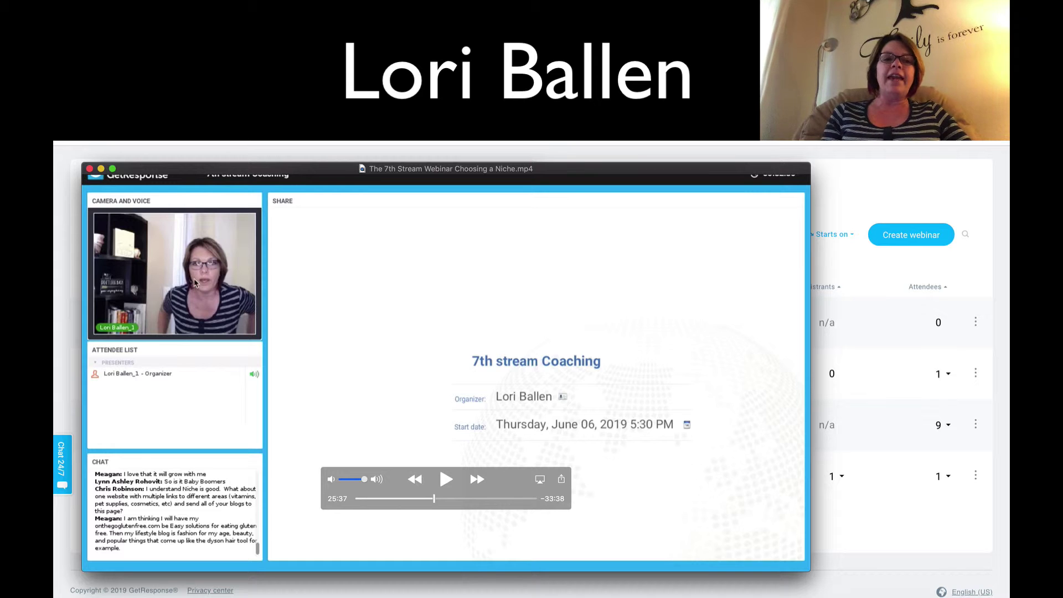
pyautogui.moveTo(673, 544)
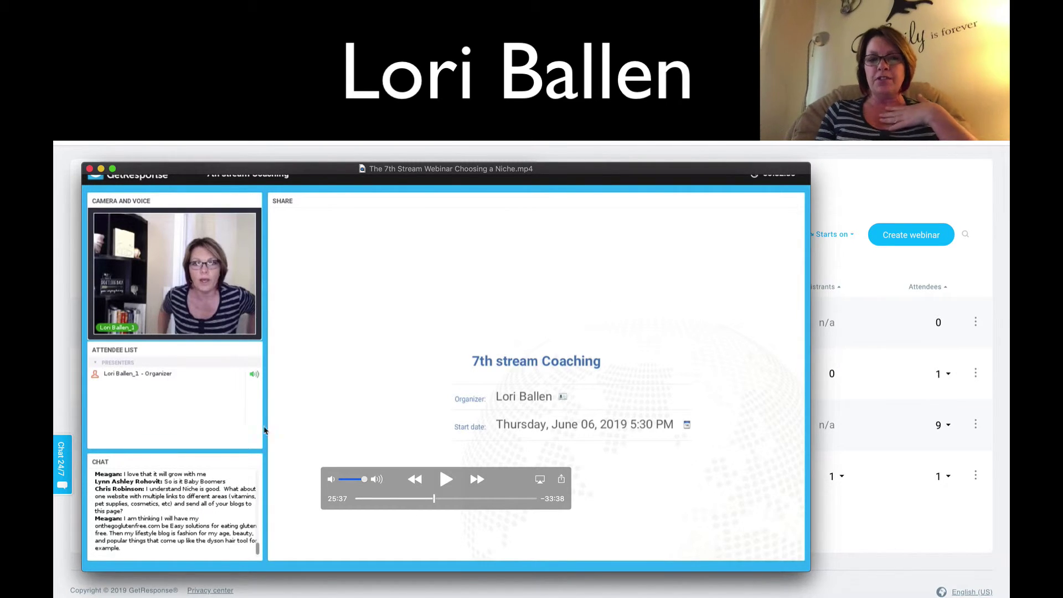
# - Resume the recording and pause it again at 25:47
pyautogui.click(446, 479)
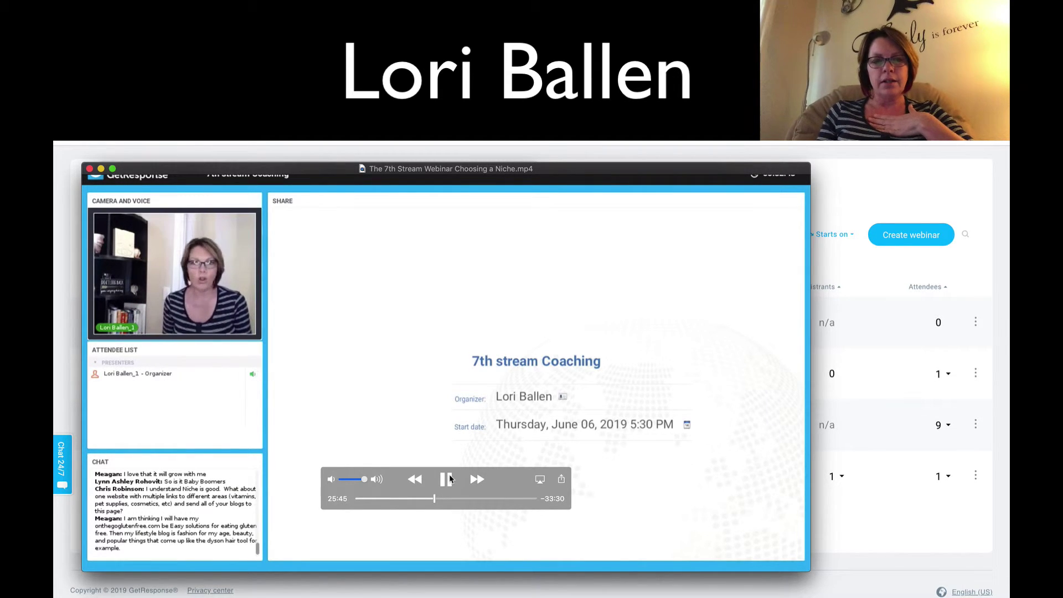
pyautogui.click(446, 480)
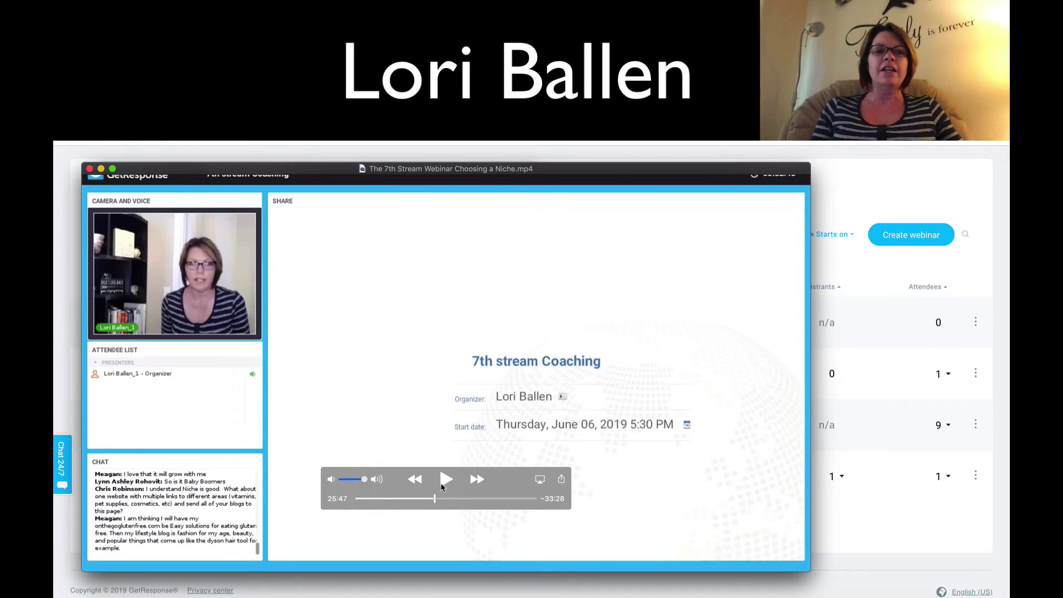
# - Close the player and save the Jun 6, 2019 7th stream Coaching chat zip to Downloads
pyautogui.click(90, 169)
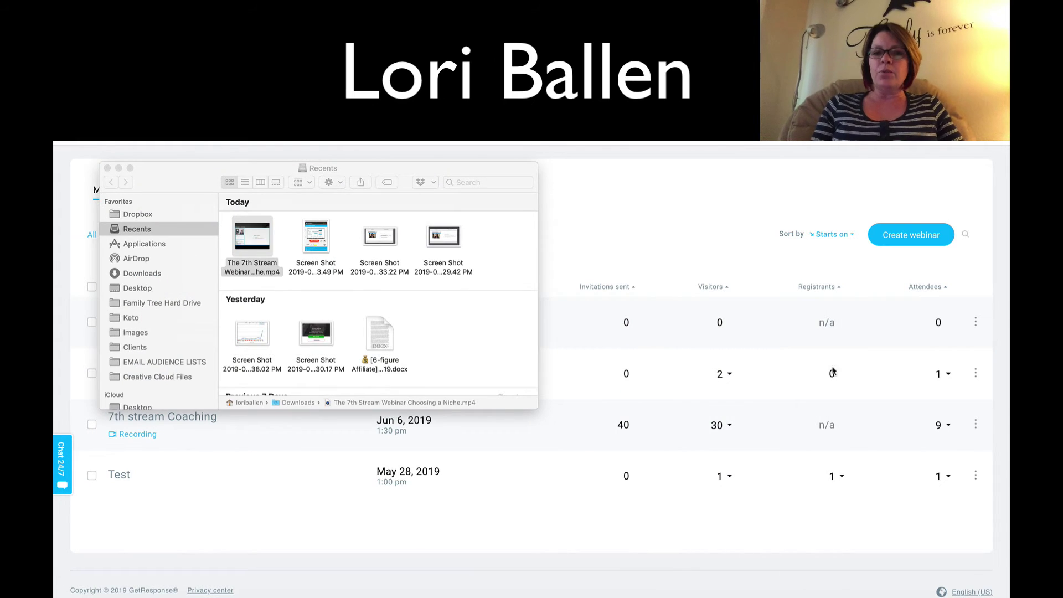
pyautogui.click(643, 262)
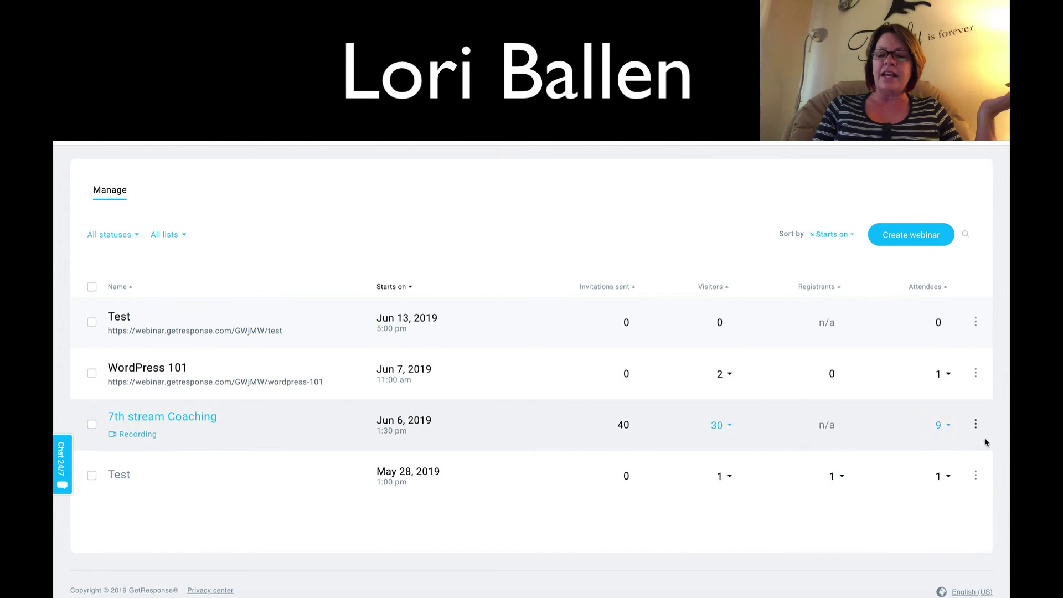
pyautogui.moveTo(975, 426)
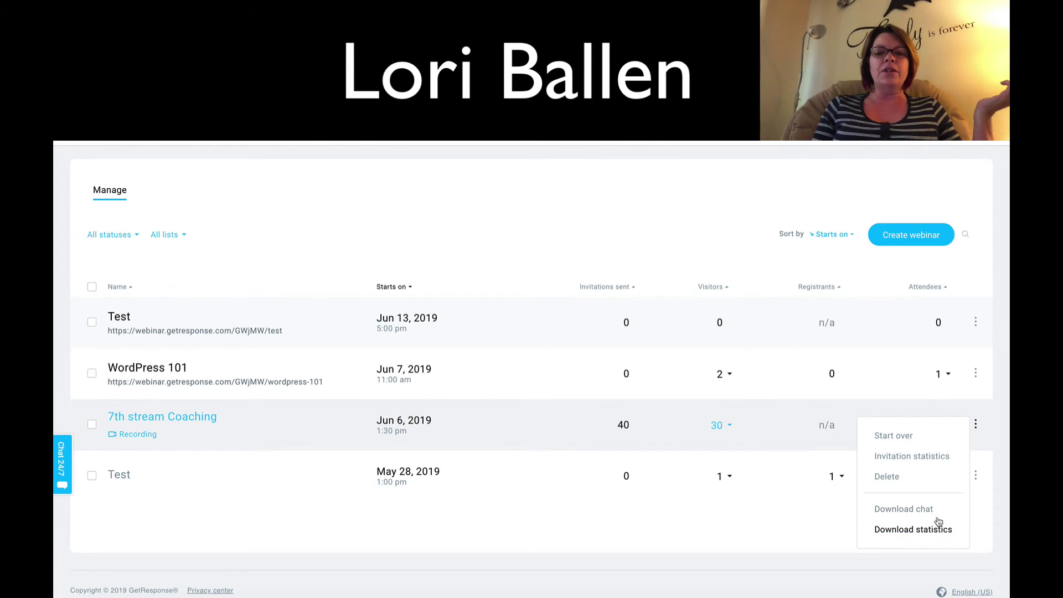
pyautogui.click(922, 510)
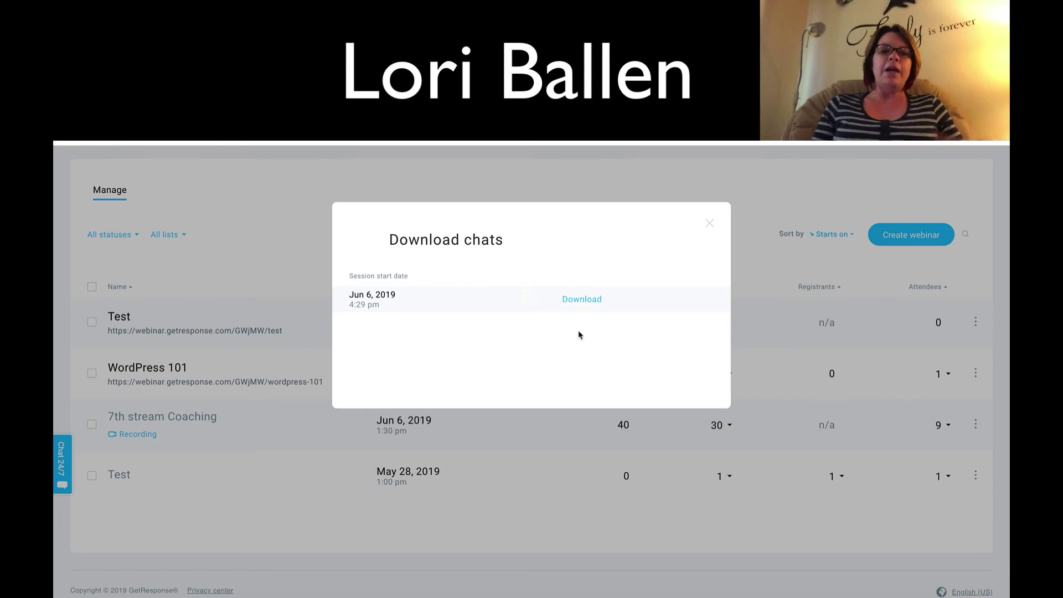
pyautogui.click(591, 300)
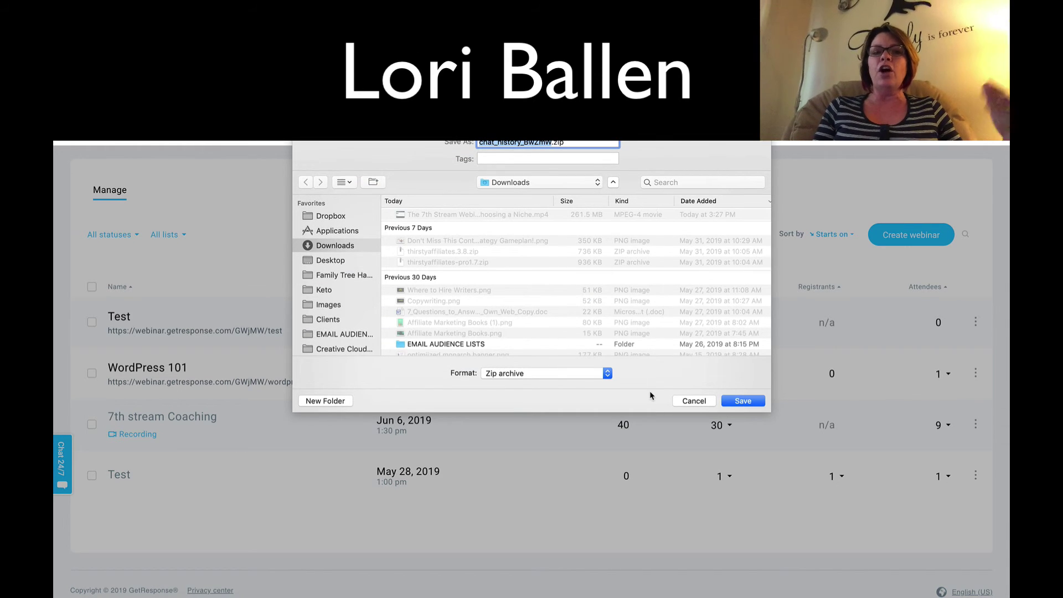
pyautogui.click(743, 403)
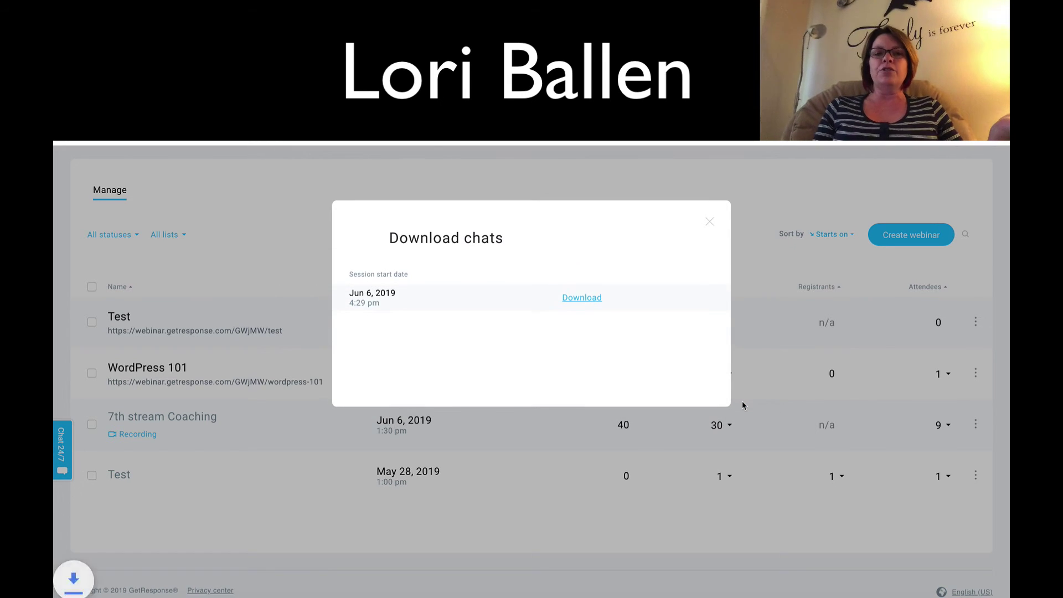
# - Unzip the downloaded chat history and open chat.csv from Downloads
pyautogui.click(133, 587)
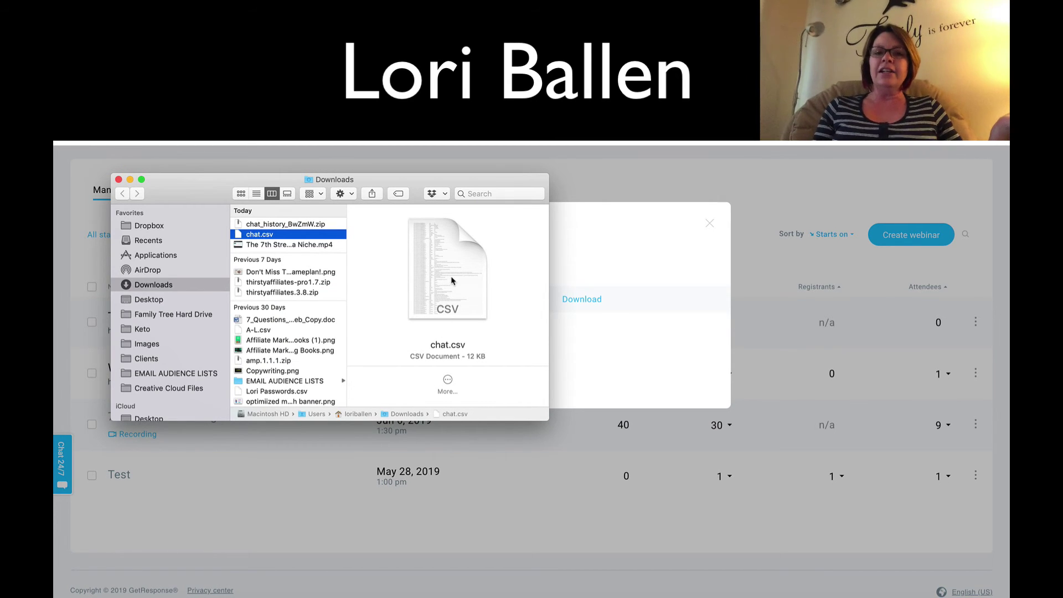
pyautogui.doubleClick(451, 275)
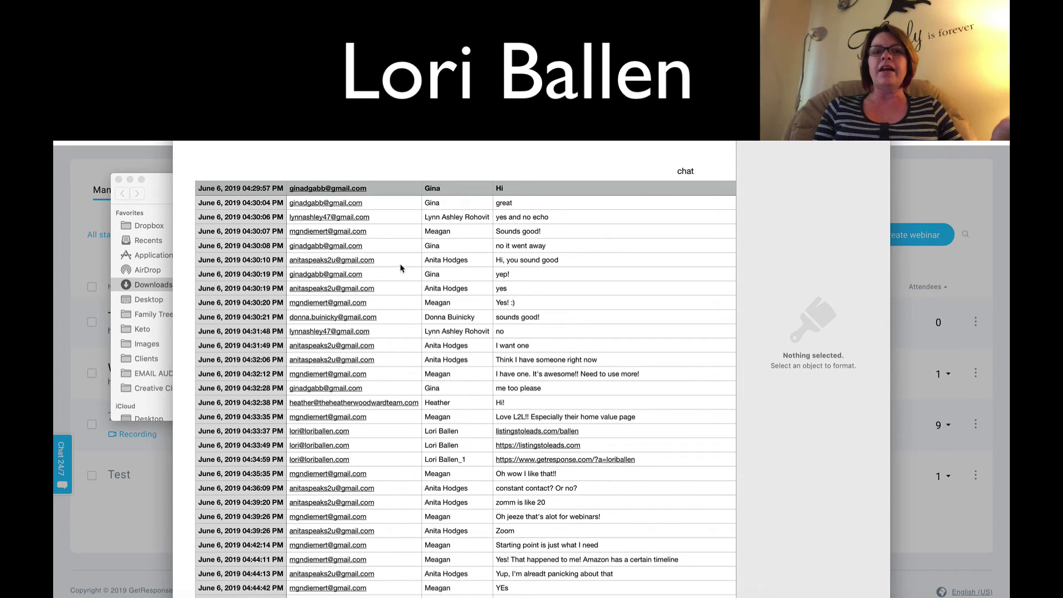
# - Scroll the imported chat table and open cell D43 to read its full message
pyautogui.click(490, 310)
pyautogui.scroll(-9, 525, 286)
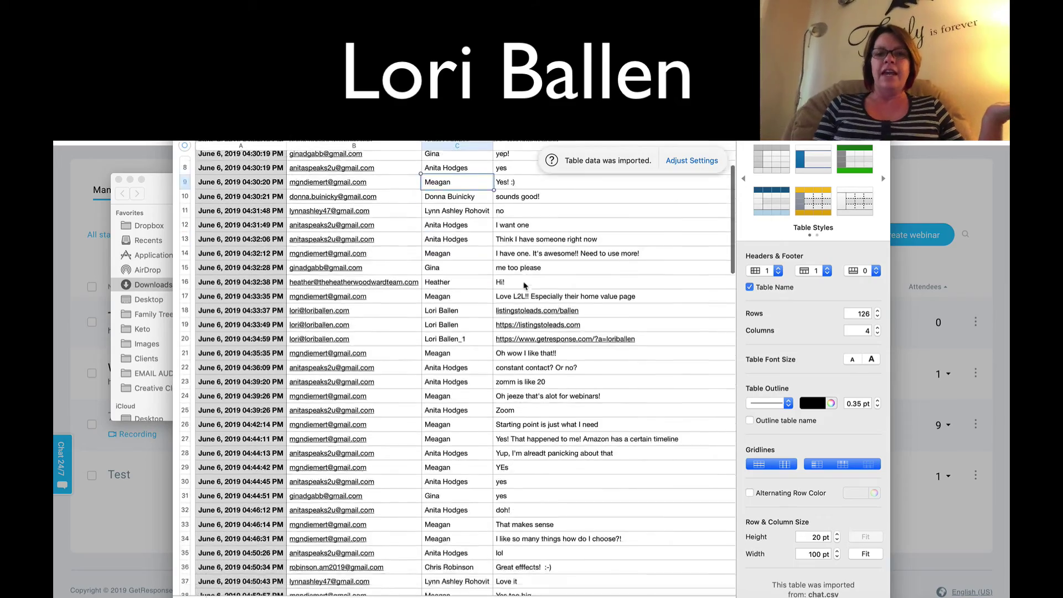
pyautogui.scroll(-4, 525, 285)
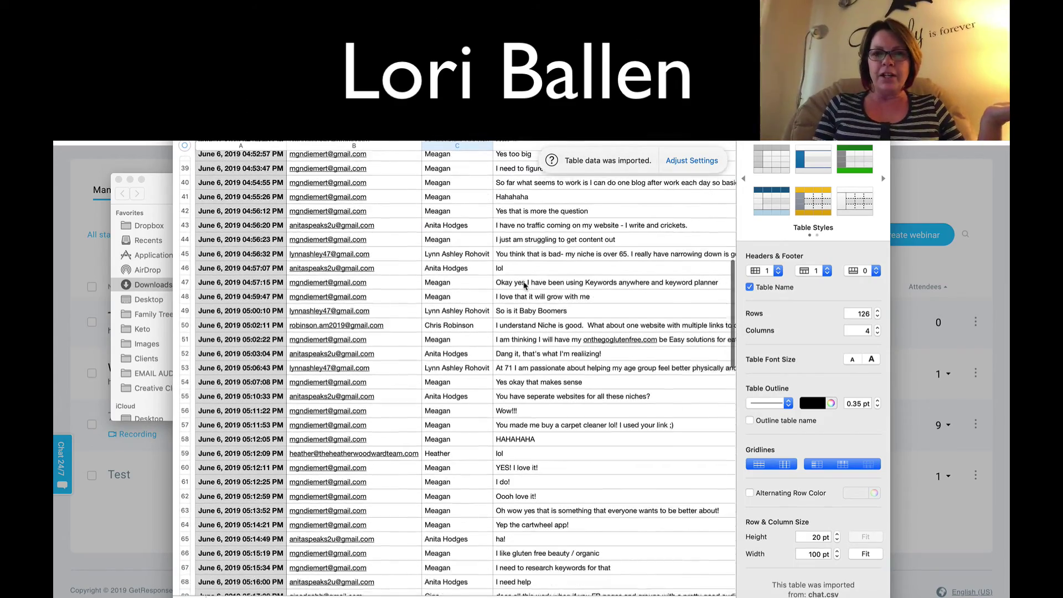
pyautogui.click(547, 253)
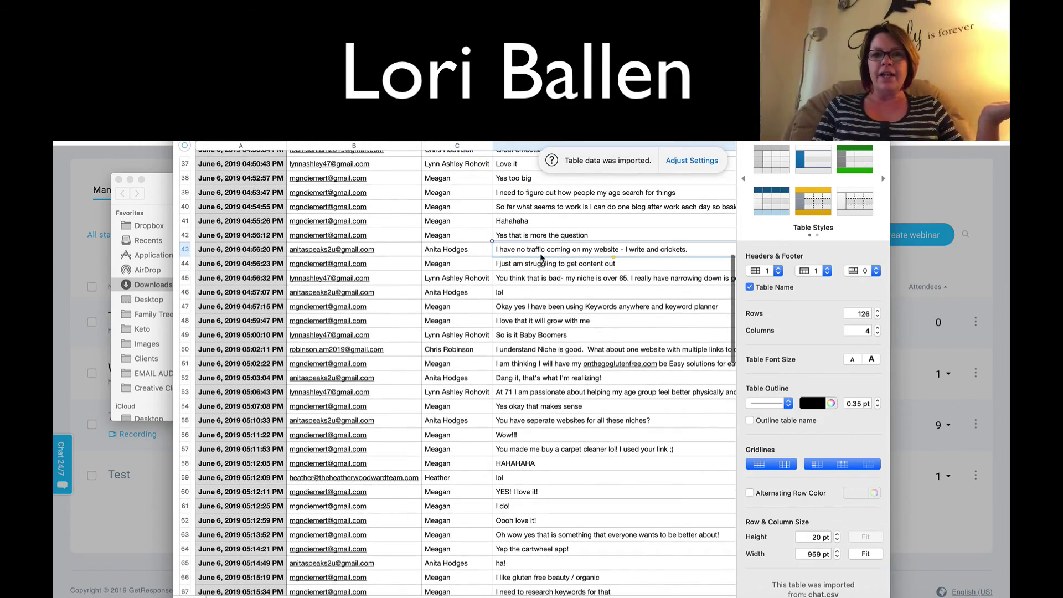
pyautogui.click(550, 254)
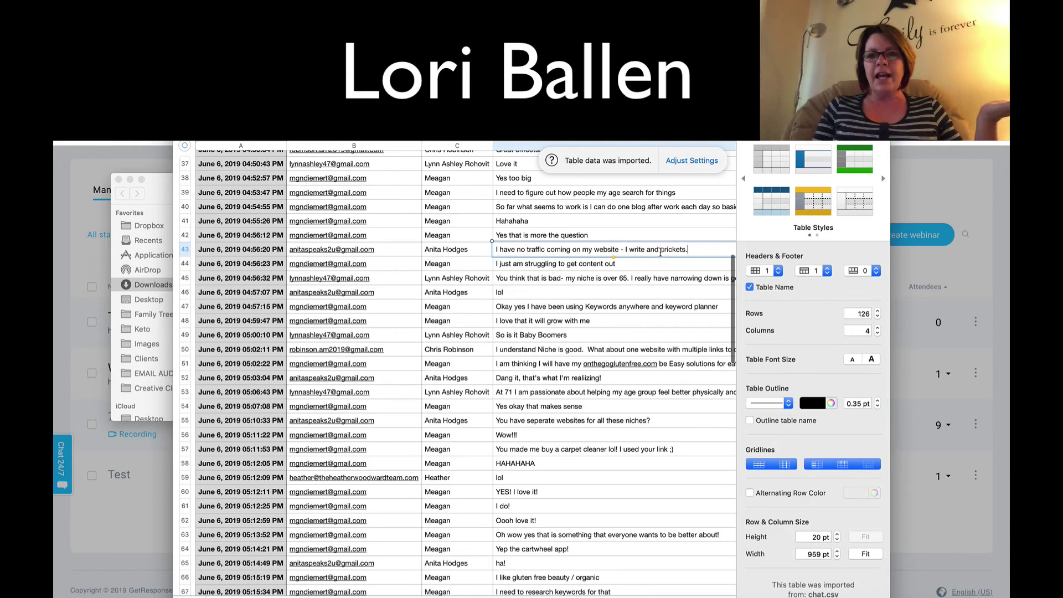
# - Scroll through the remaining 126 chat rows and return to the GetResponse Download chats dialog
pyautogui.scroll(-1, 675, 253)
pyautogui.scroll(-3, 674, 252)
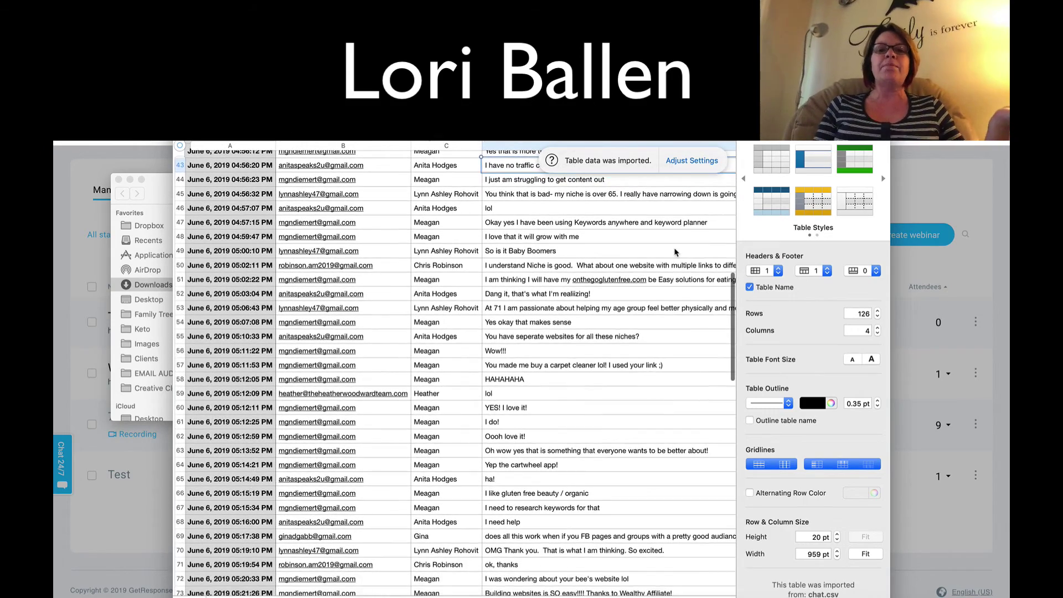
pyautogui.scroll(-2, 674, 252)
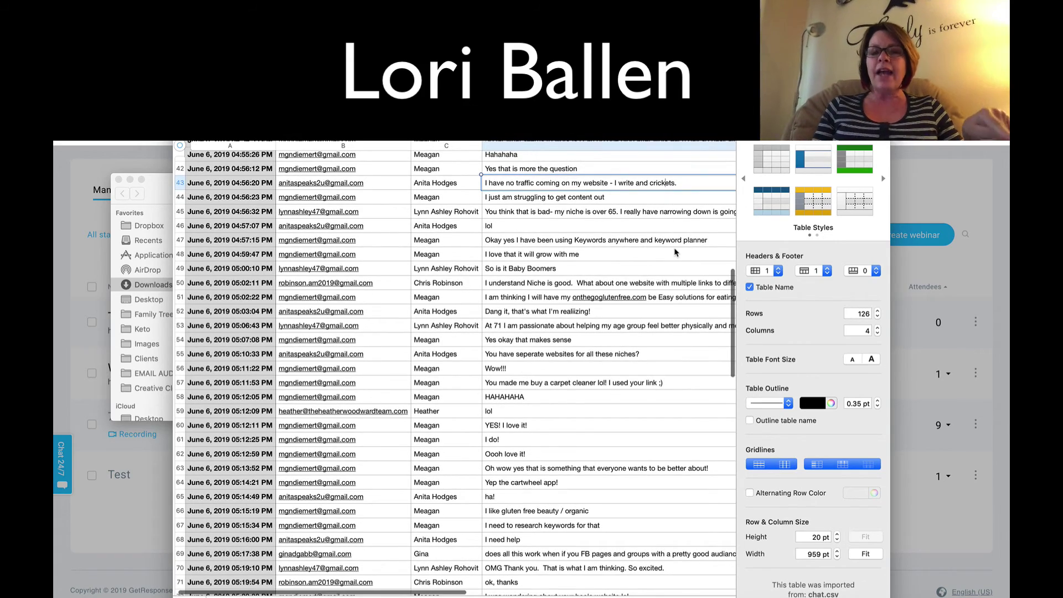
pyautogui.scroll(-1, 675, 252)
pyautogui.scroll(3, 631, 244)
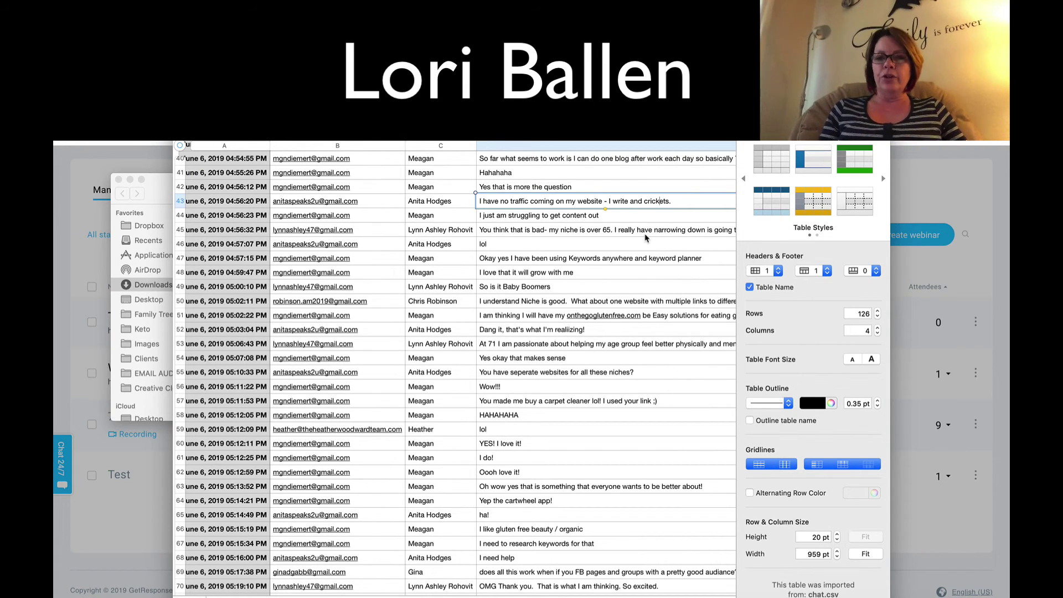
pyautogui.click(149, 466)
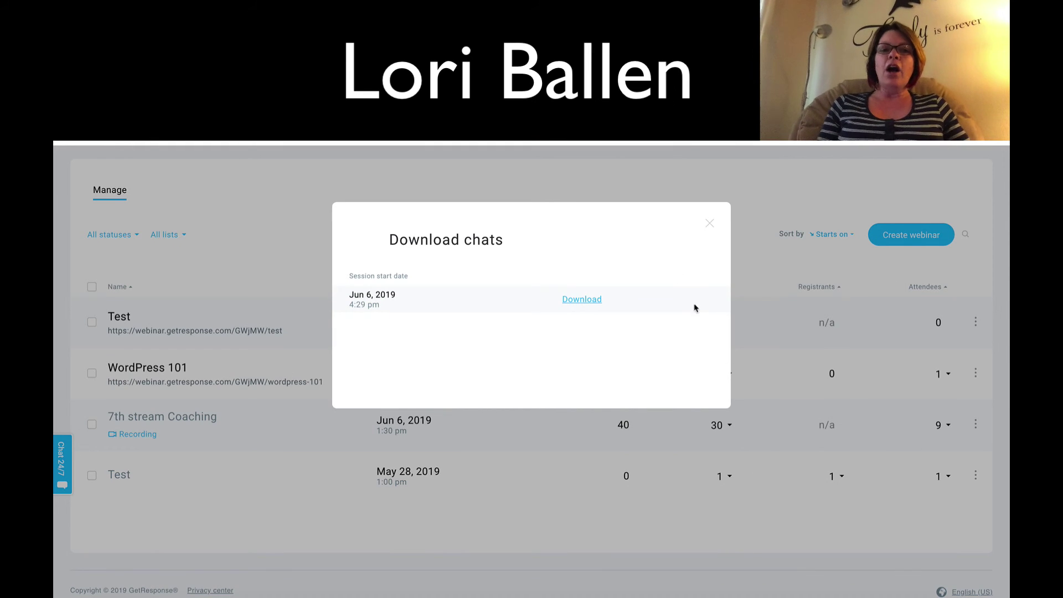